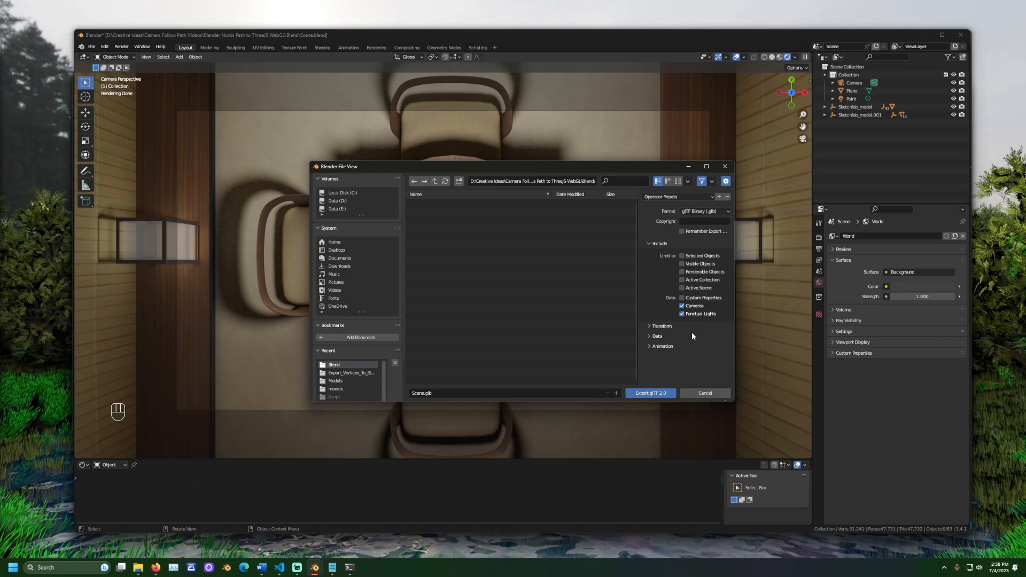
Export the scene as Scene.glb in glTF Binary format.
click(650, 393)
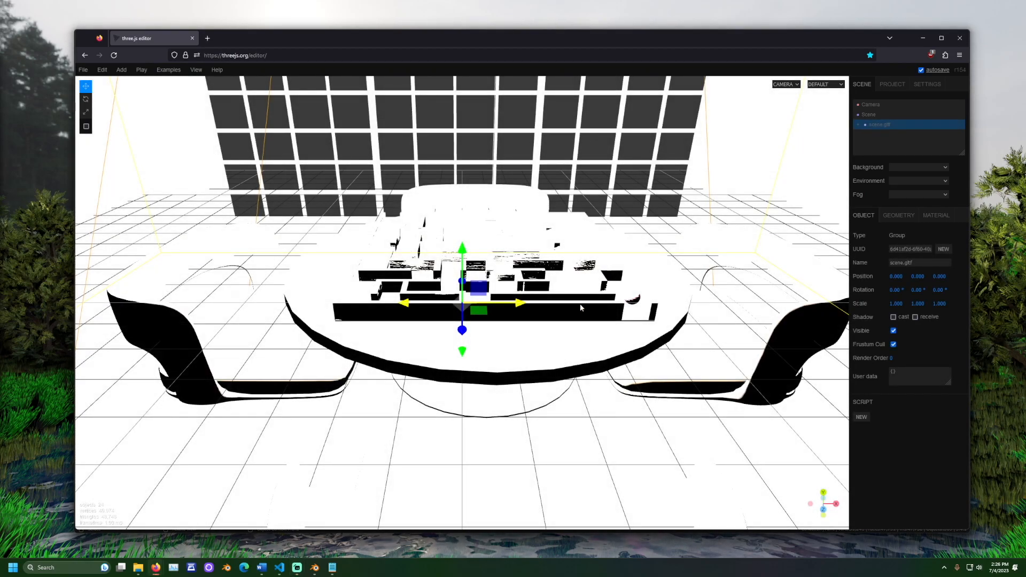
In the three.js editor, set the intensity of the Point light inside scene.gltf to 50.
scroll(579, 303, down, 10)
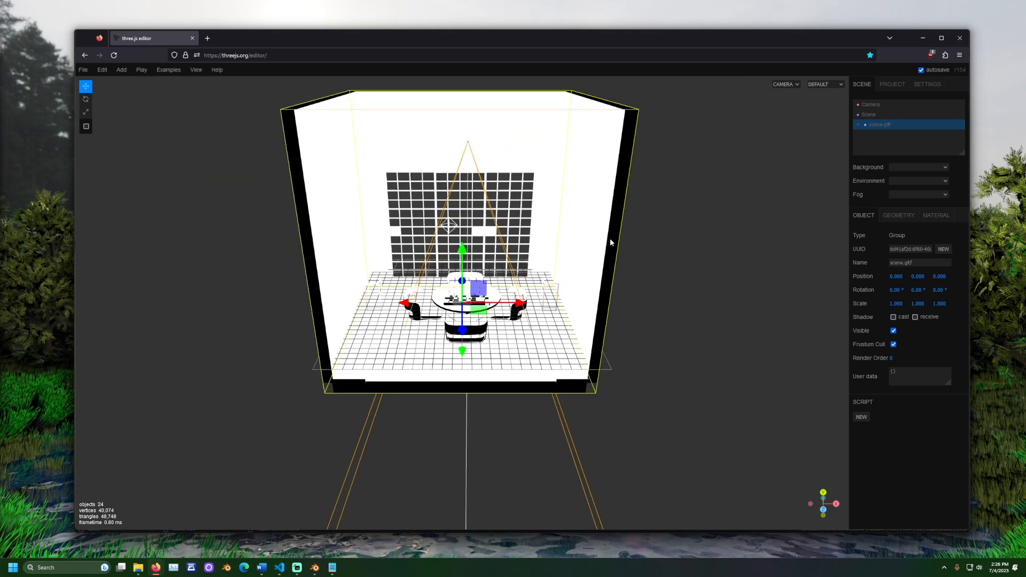
scroll(611, 242, down, 3)
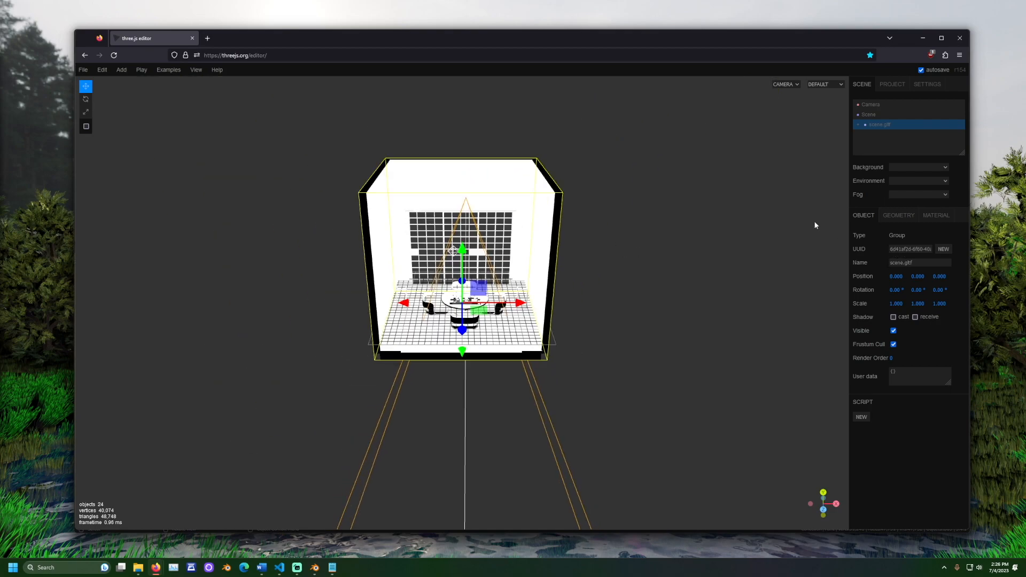
click(858, 126)
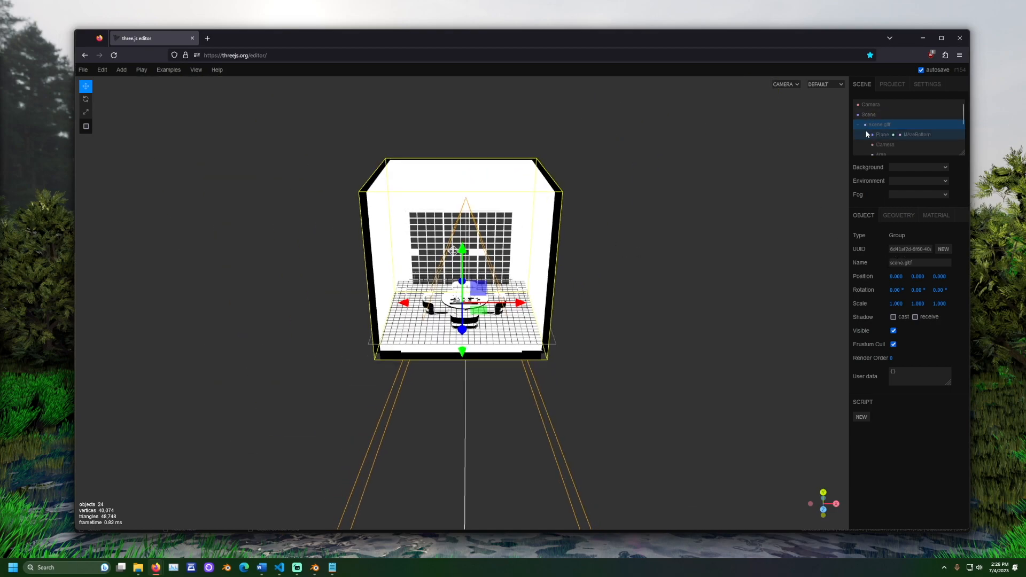
scroll(897, 129, down, 3)
click(898, 121)
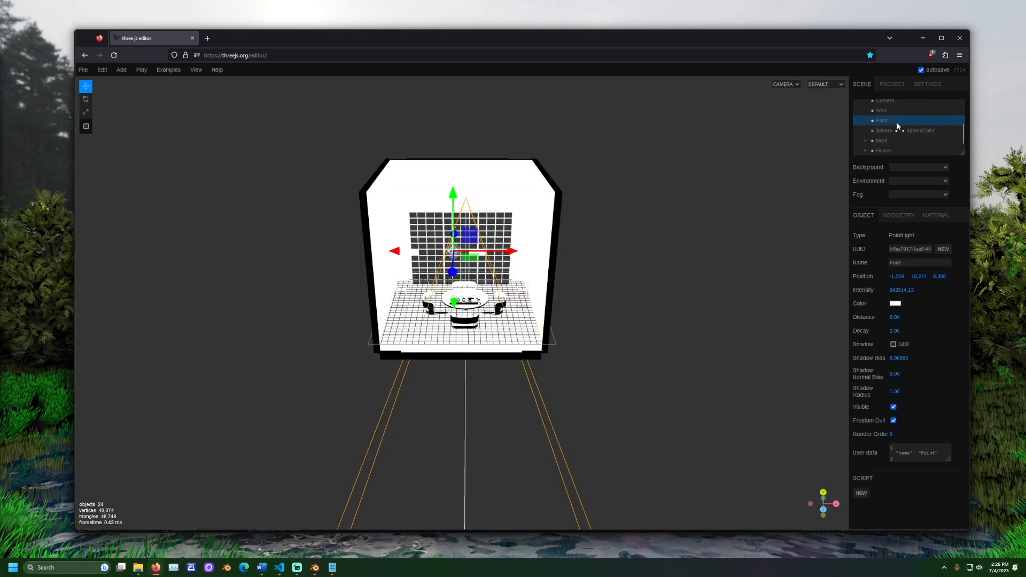
click(911, 289)
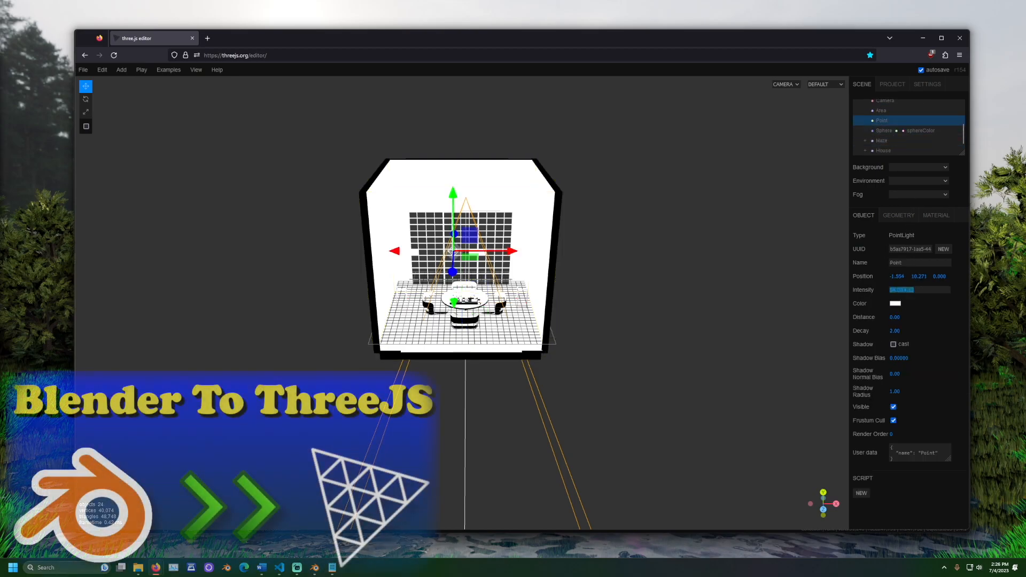
text(50)
key(Return)
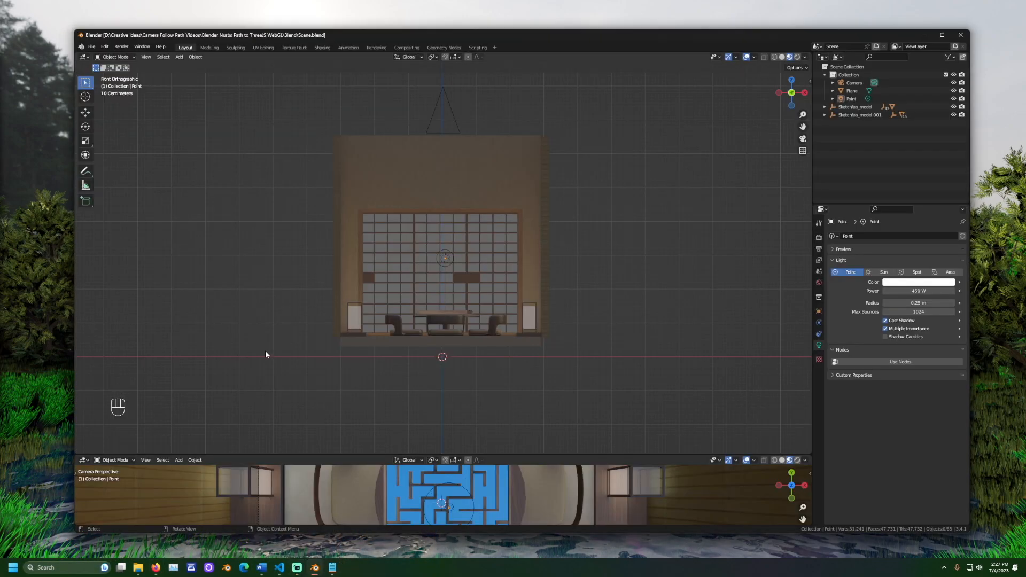
In Blender's camera view of the maze, add a NURBS path curve.
key(KP_0)
scroll(555, 225, up, 10)
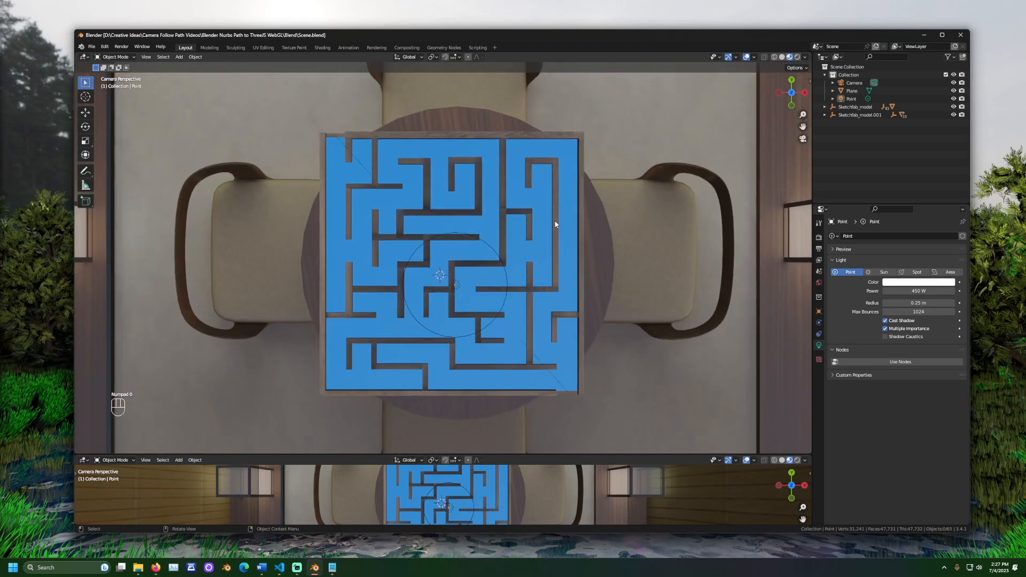
key(shift+a)
mouse_move(555, 223)
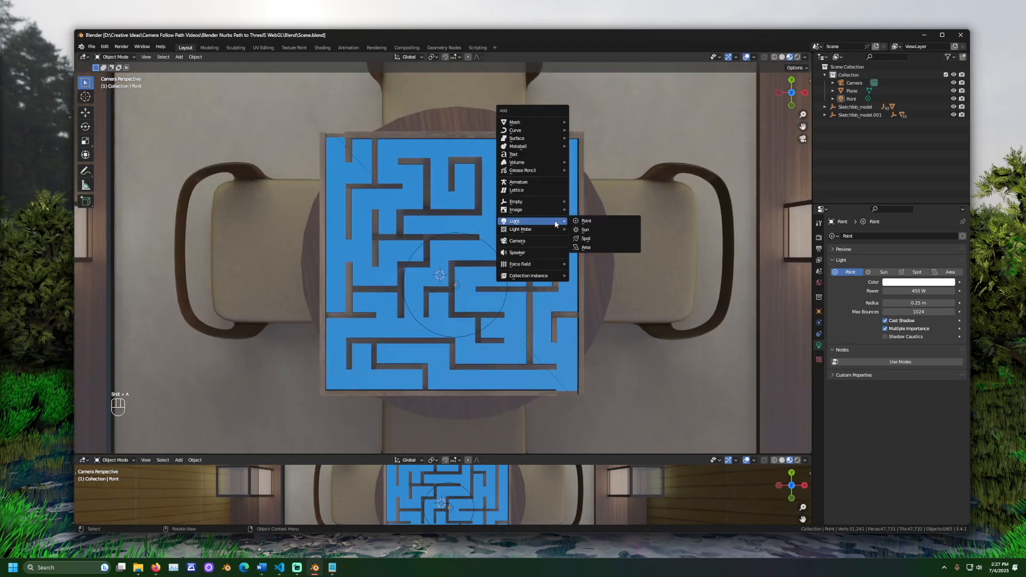
mouse_move(555, 131)
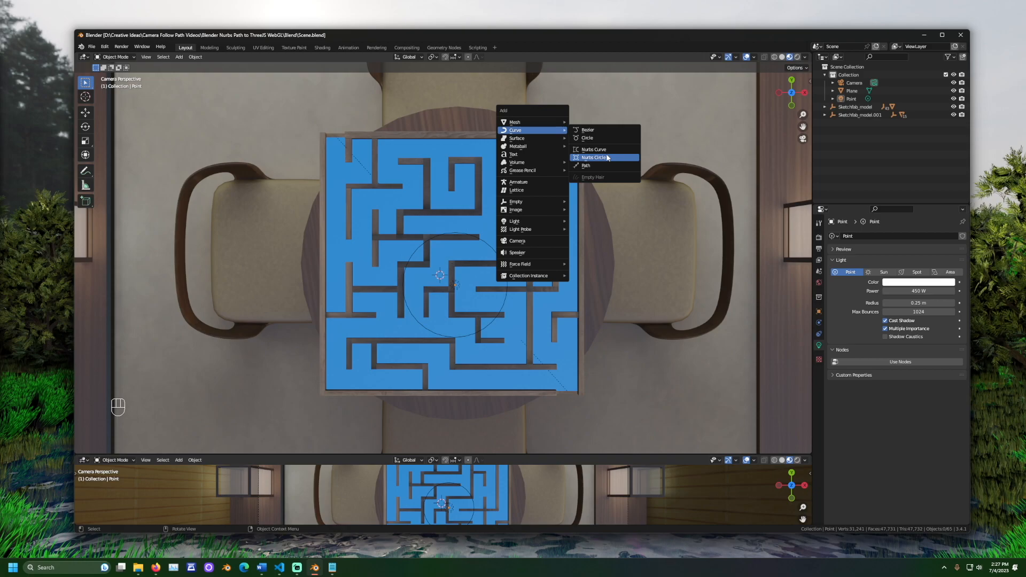
click(618, 171)
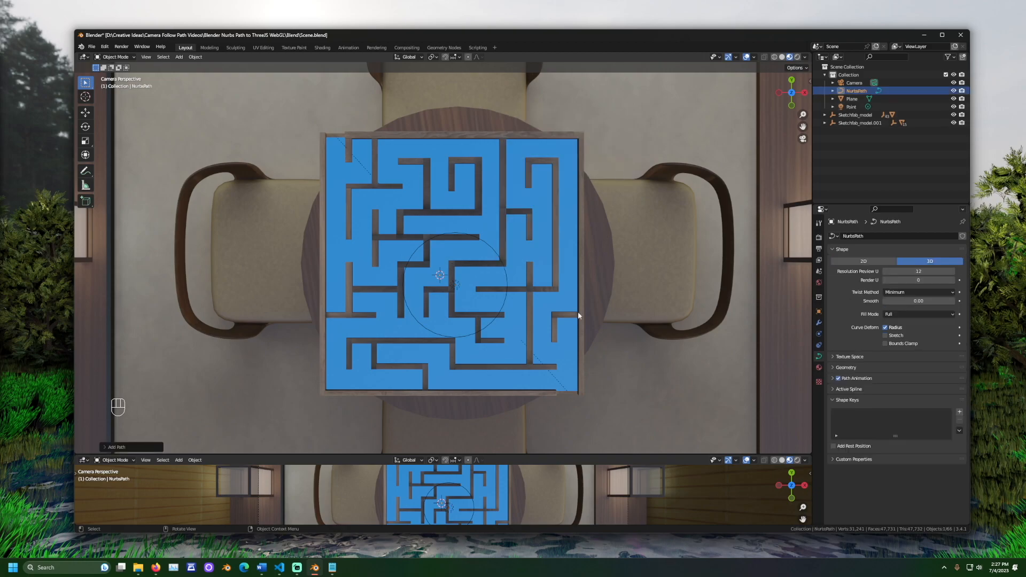
Raise the NURBS path along Z above the maze board and scale it down to under half the maze's width.
key(KP_1)
key(g)
key(z)
click(654, 274)
key(KP_0)
key(s)
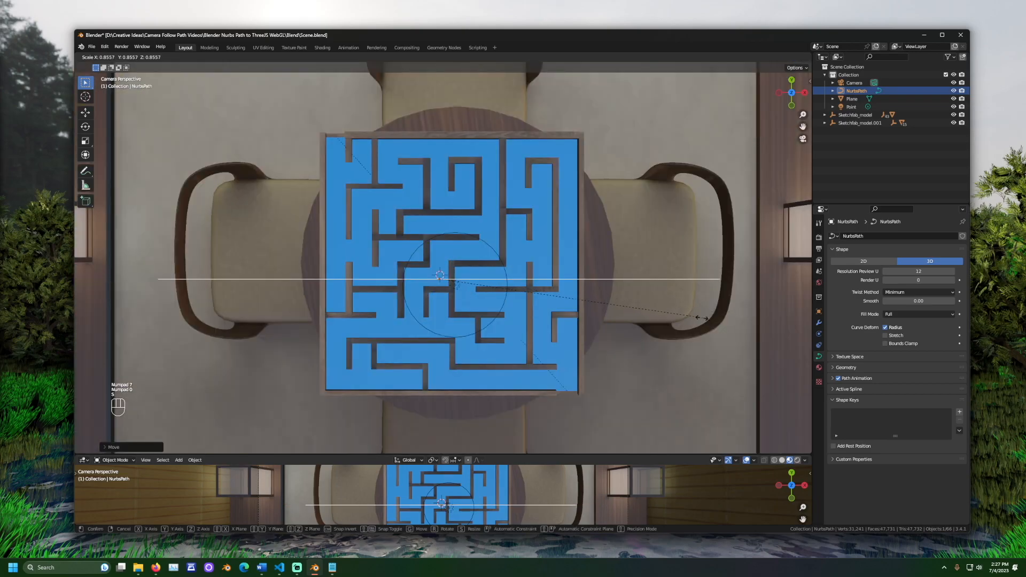
click(476, 307)
In Edit Mode, move the path's control points to the maze's lower-right corner and rotate them about 90° around Z.
key(Tab)
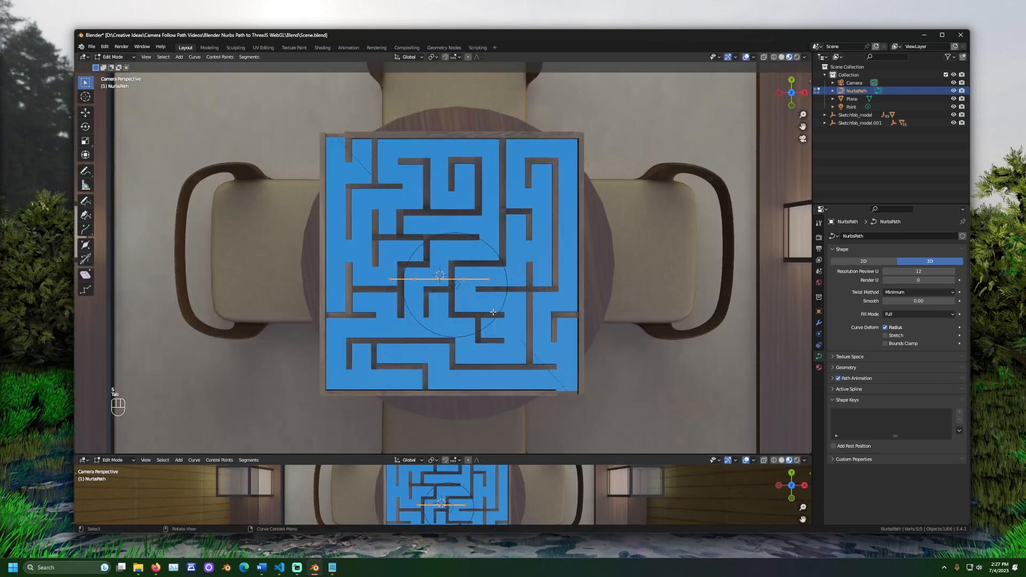
key(g)
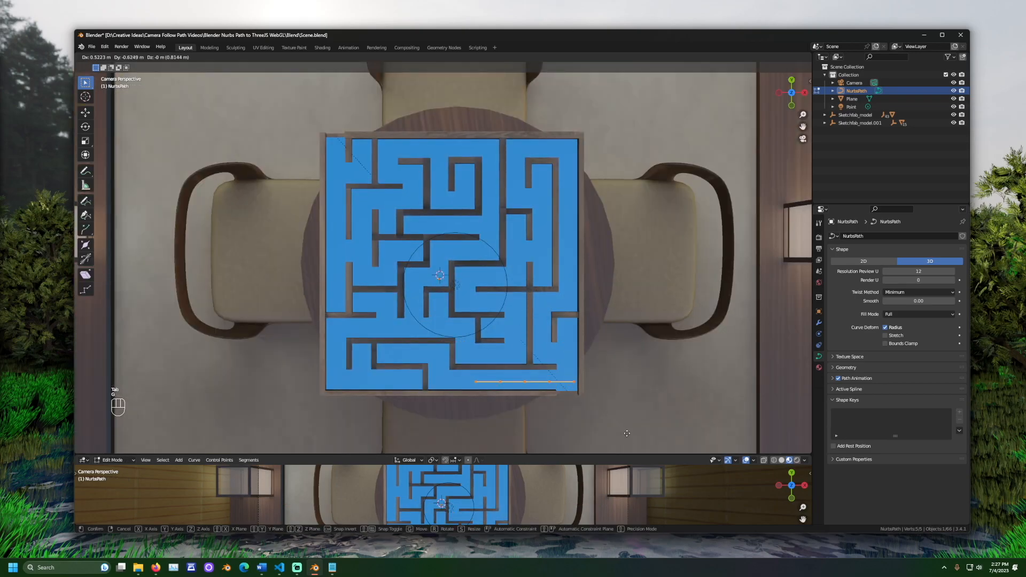
click(627, 433)
key(r)
key(z)
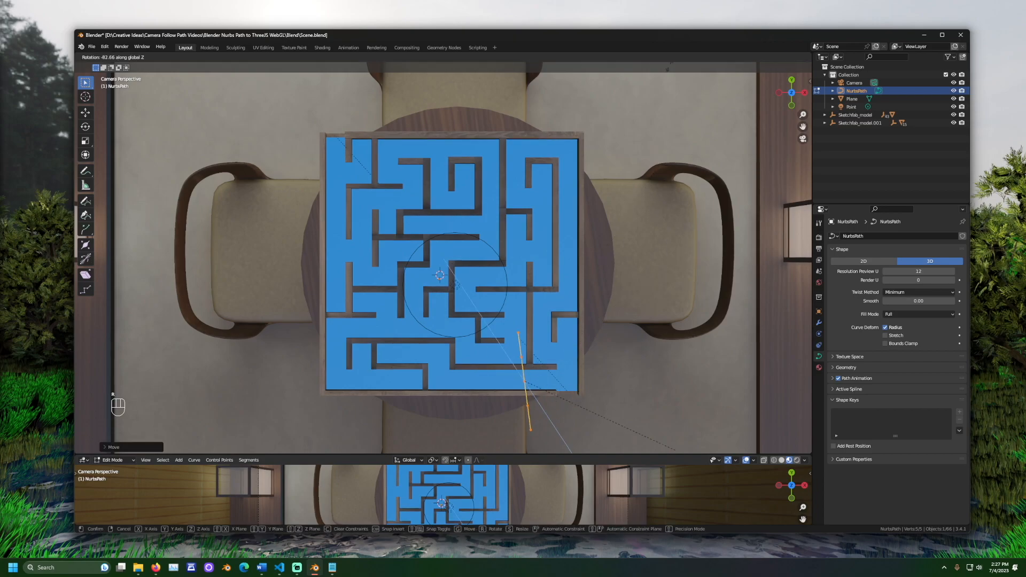
click(656, 73)
Shrink the whole upright path to fit the corridor and place it in the maze's lower-right entrance.
key(g)
key(ctrl+z)
key(a)
key(s)
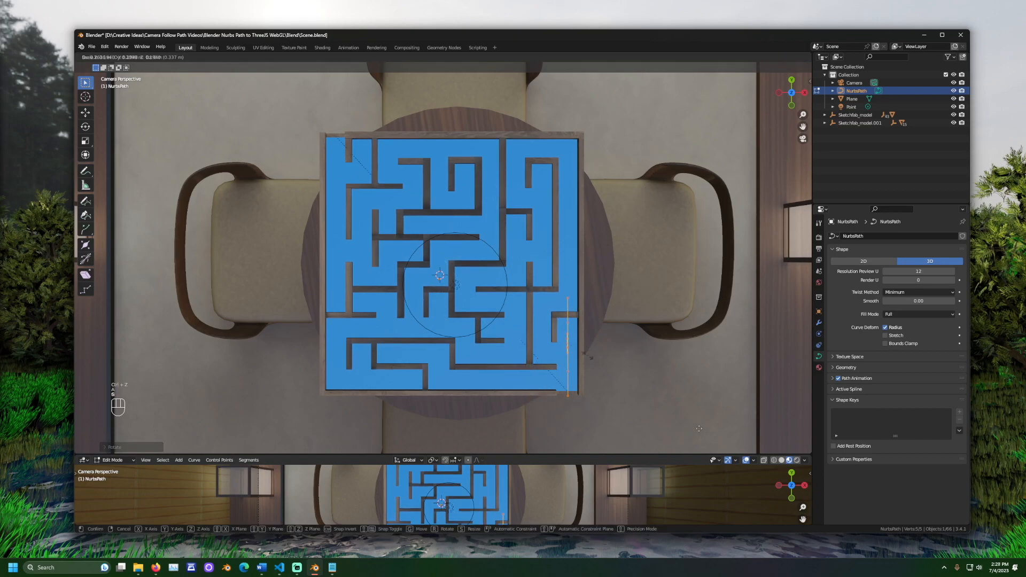
click(590, 353)
key(g)
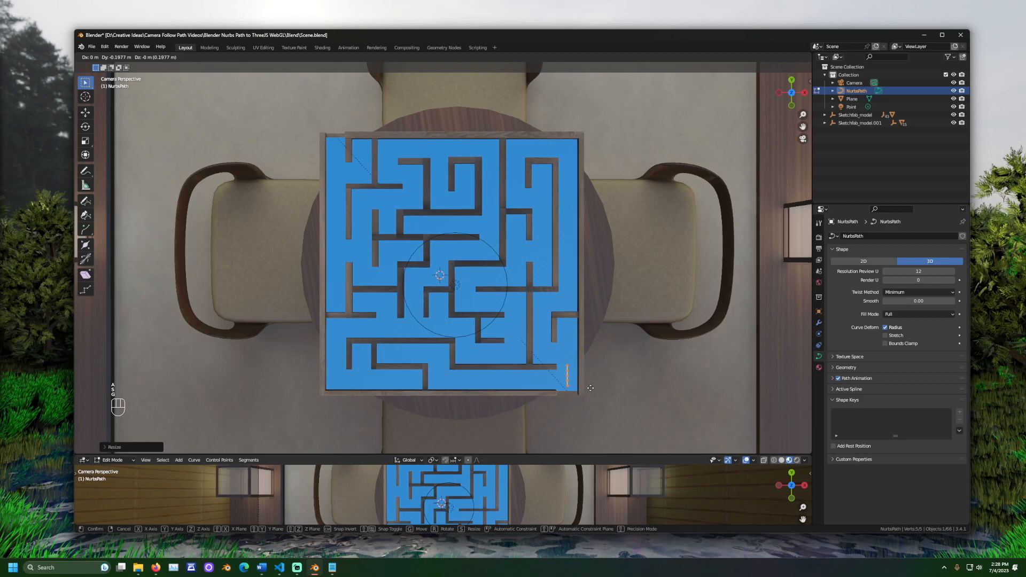
click(590, 388)
Extrude the path's upper end point repeatedly along the maze corridors, from the lower-right entrance to the upper-left exit.
drag(576, 370, 558, 354)
key(e)
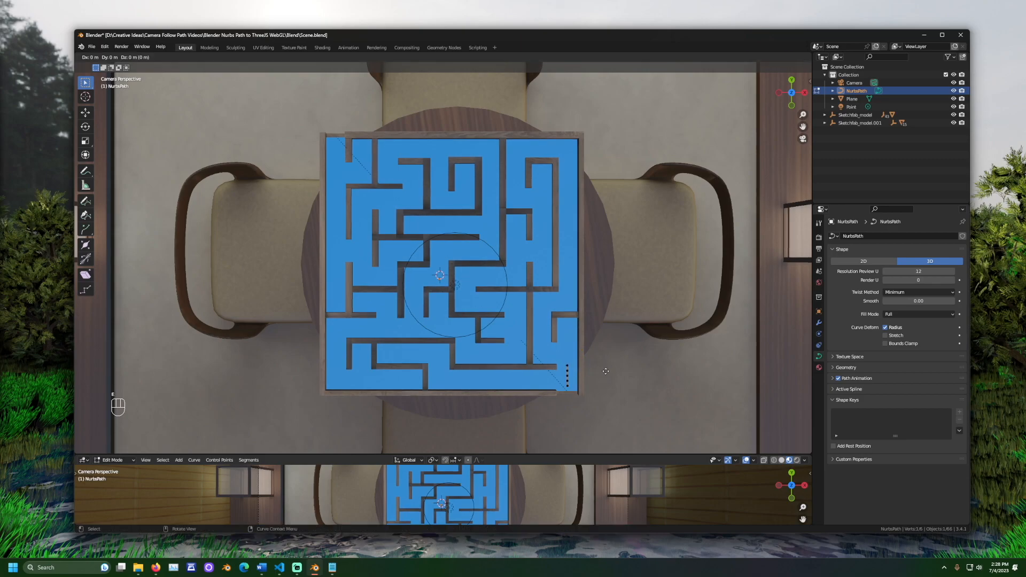
click(605, 357)
key(e)
click(578, 358)
key(e)
click(577, 340)
key(e)
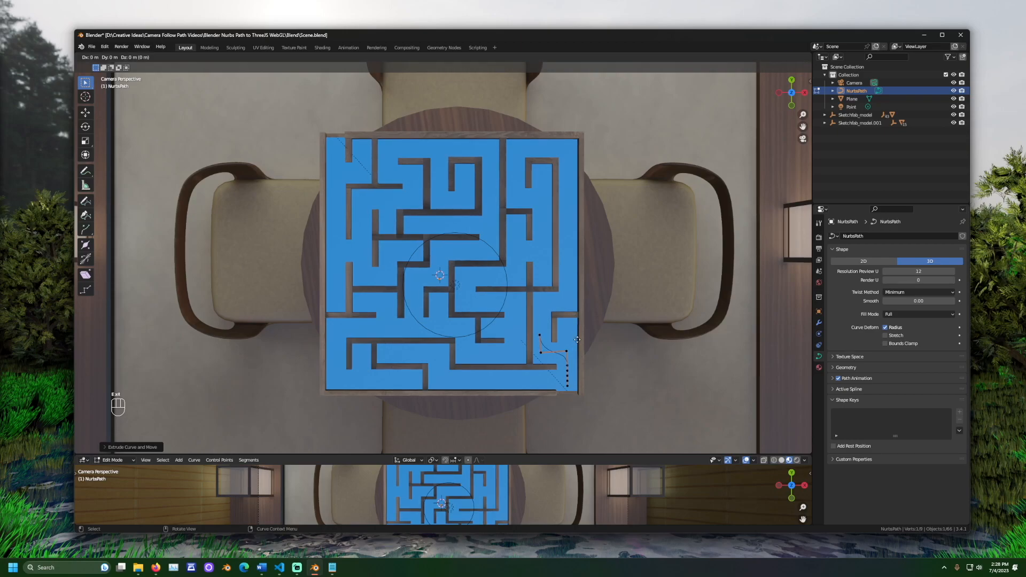
click(577, 307)
key(e)
click(607, 305)
key(e)
click(608, 249)
key(e)
click(605, 155)
key(e)
click(566, 153)
key(e)
click(549, 158)
key(e)
click(555, 228)
key(e)
click(581, 226)
key(e)
click(577, 280)
key(e)
click(547, 277)
key(e)
click(447, 335)
key(e)
click(445, 303)
key(e)
click(469, 297)
key(e)
click(475, 270)
key(e)
click(403, 197)
key(e)
click(429, 196)
key(e)
click(423, 220)
key(e)
click(401, 217)
key(e)
click(347, 191)
key(e)
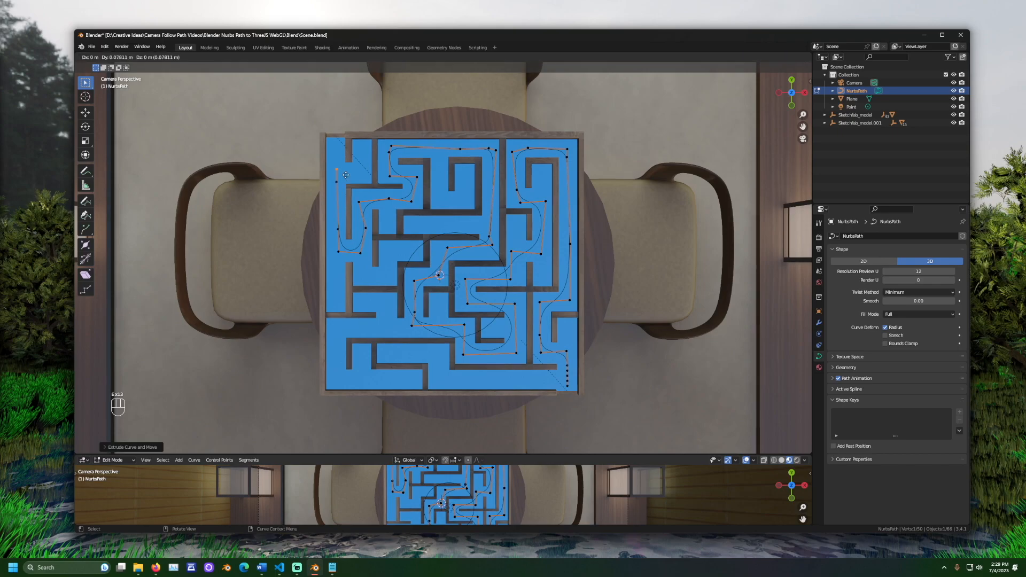
click(347, 148)
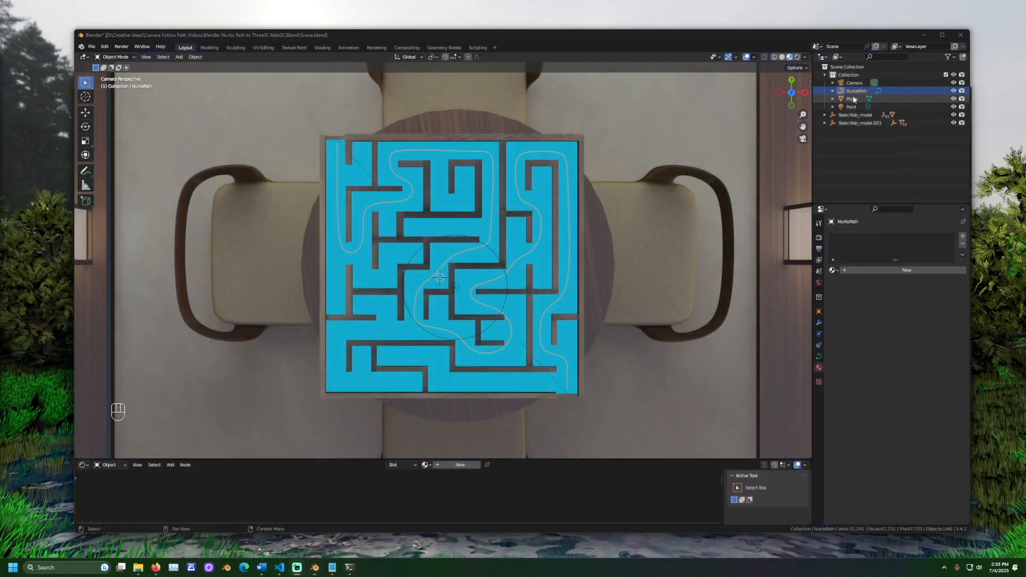
Copy and paste the NurbsPath object and convert the duplicate to a mesh.
key(ctrl+v)
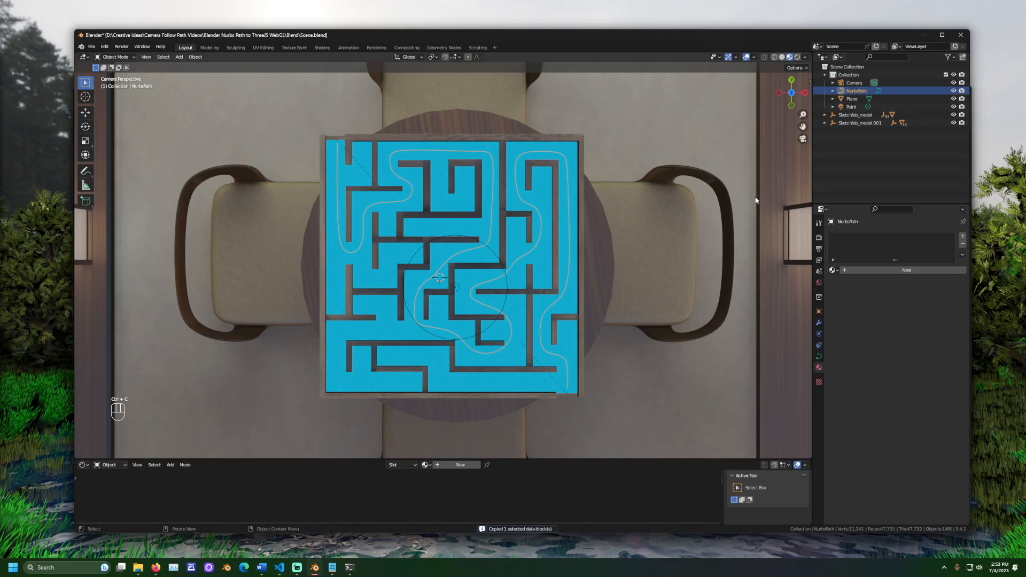
right_click(550, 261)
mouse_move(531, 264)
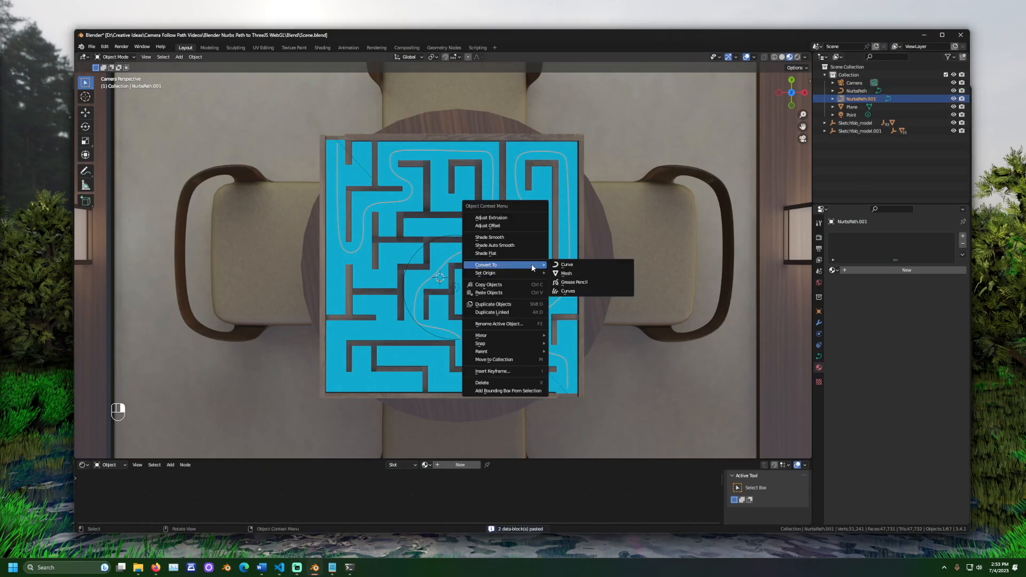
click(605, 275)
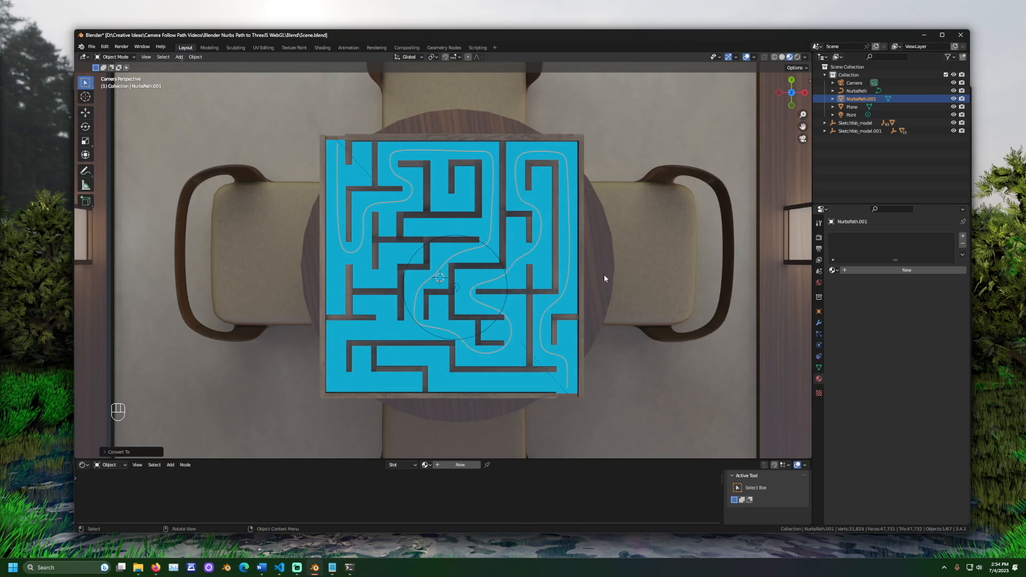
Apply all transforms to the NurbsPath.001 mesh.
click(195, 58)
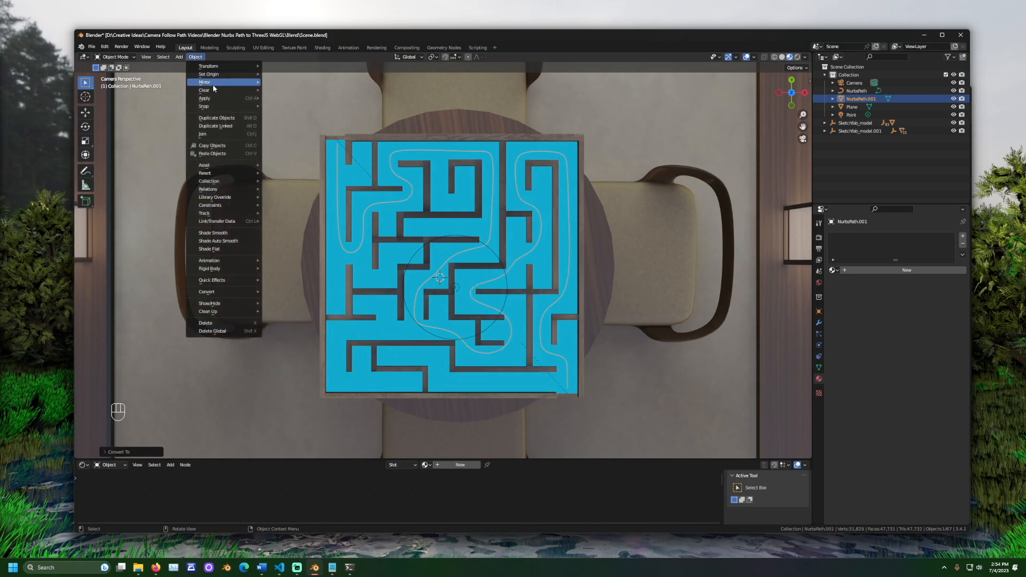
mouse_move(220, 98)
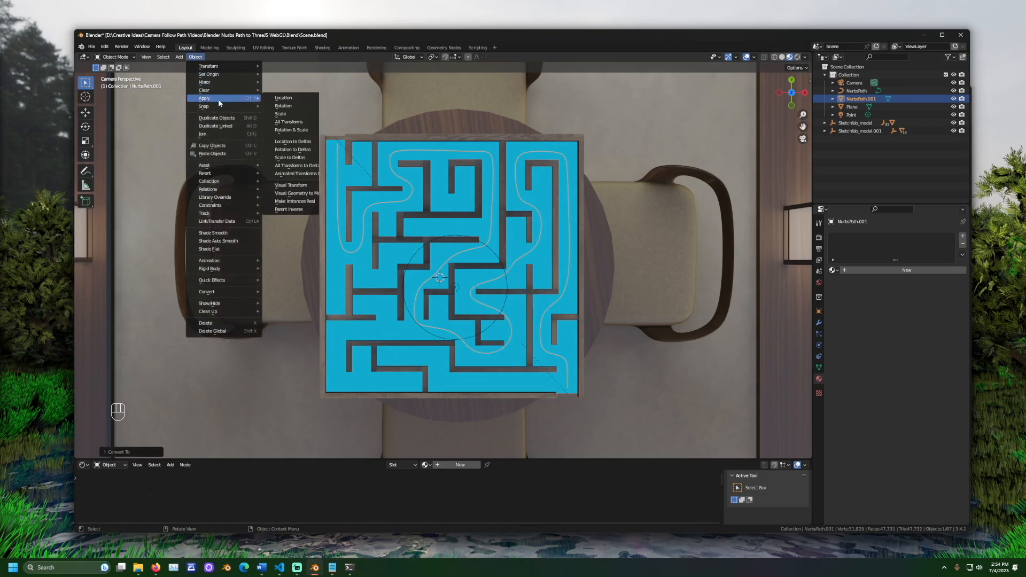
click(296, 122)
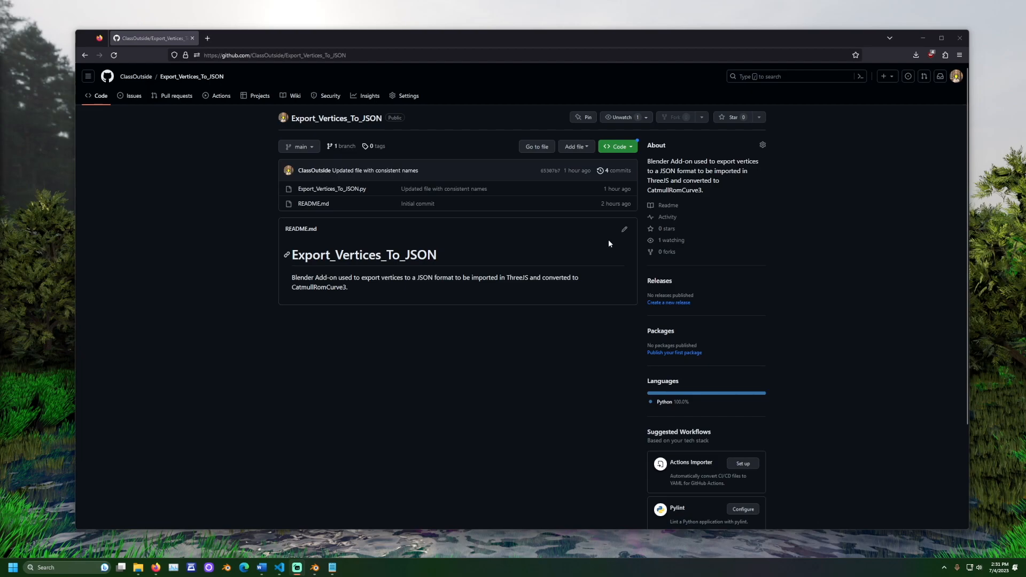
Download the Export_Vertices_To_JSON repository from GitHub as a ZIP and extract it in the Downloads folder.
click(618, 147)
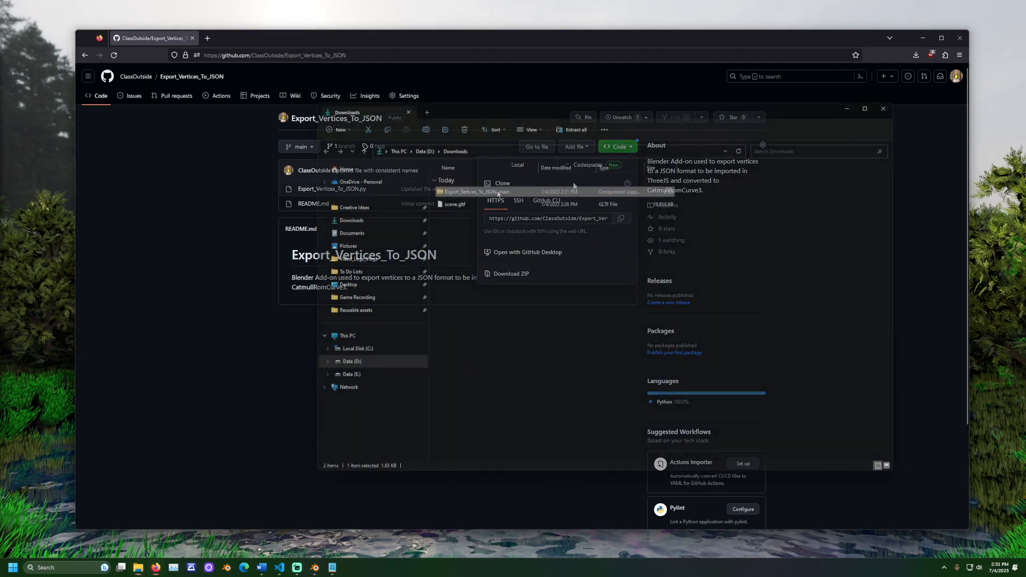
right_click(498, 192)
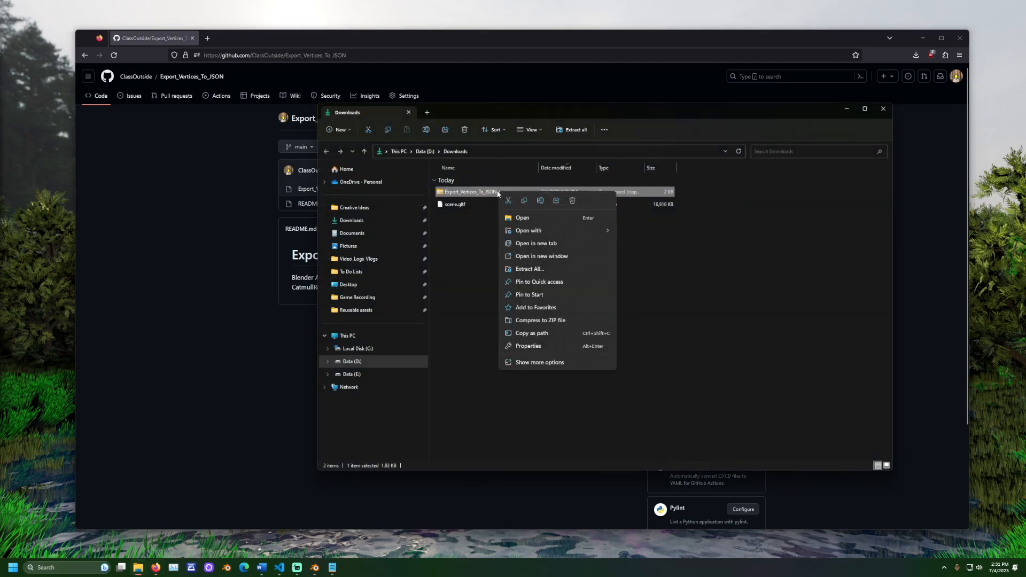
click(542, 269)
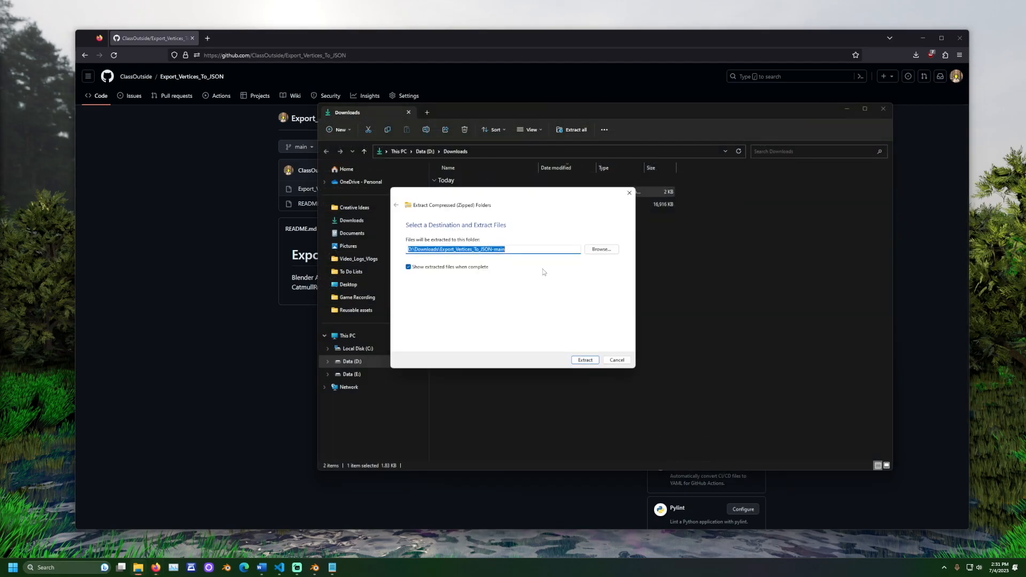
click(585, 361)
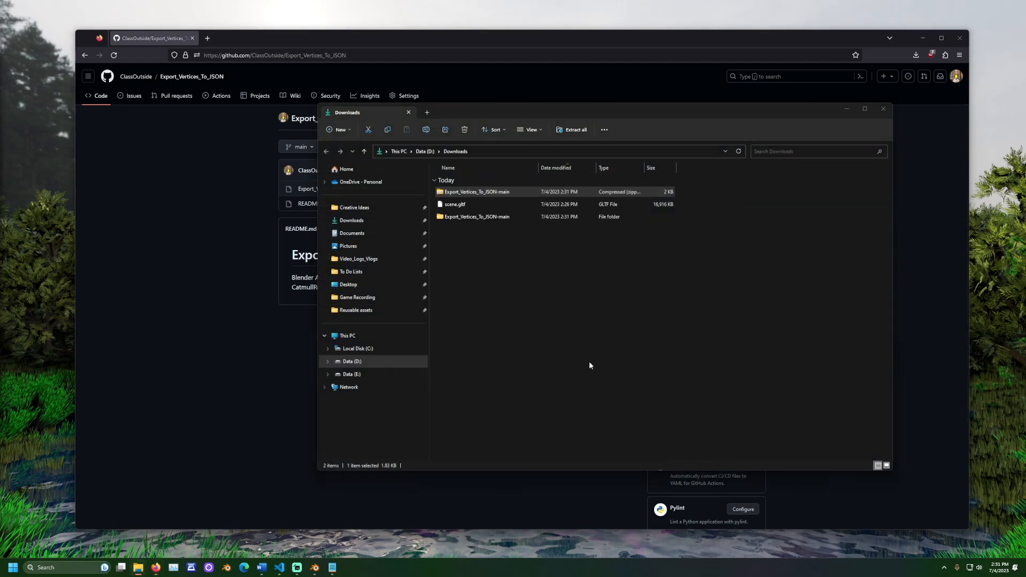
click(894, 119)
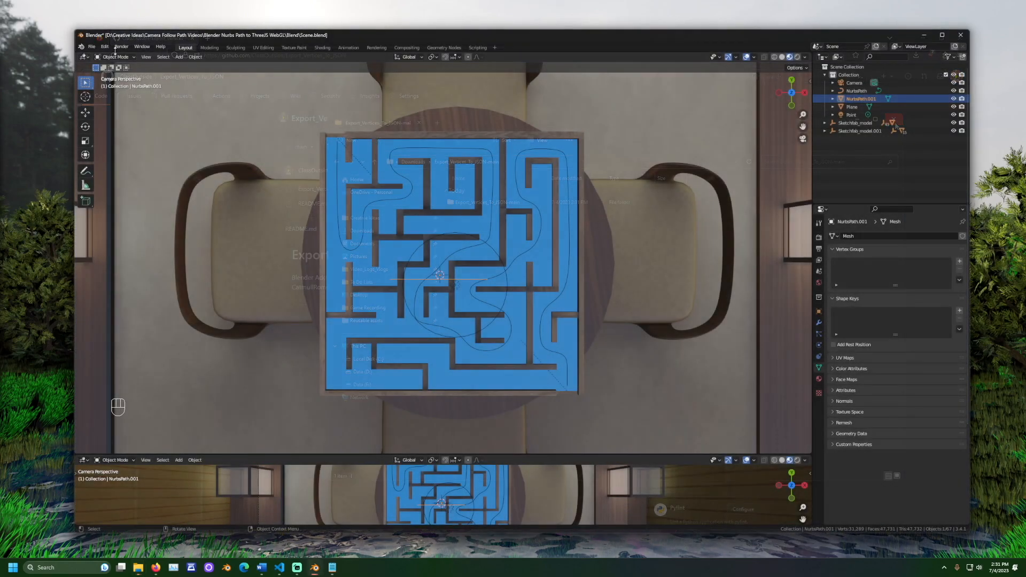
Install the Export_Vertices_To_JSON.py add-on from the extracted Export_Vertices_To_JSON-main folder and enable it.
click(92, 47)
mouse_move(105, 46)
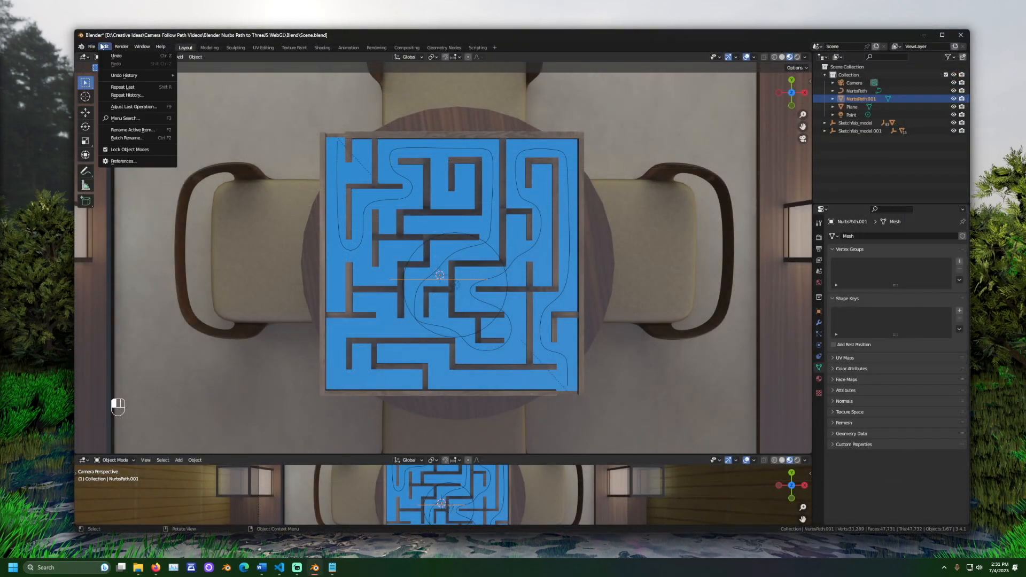
click(123, 161)
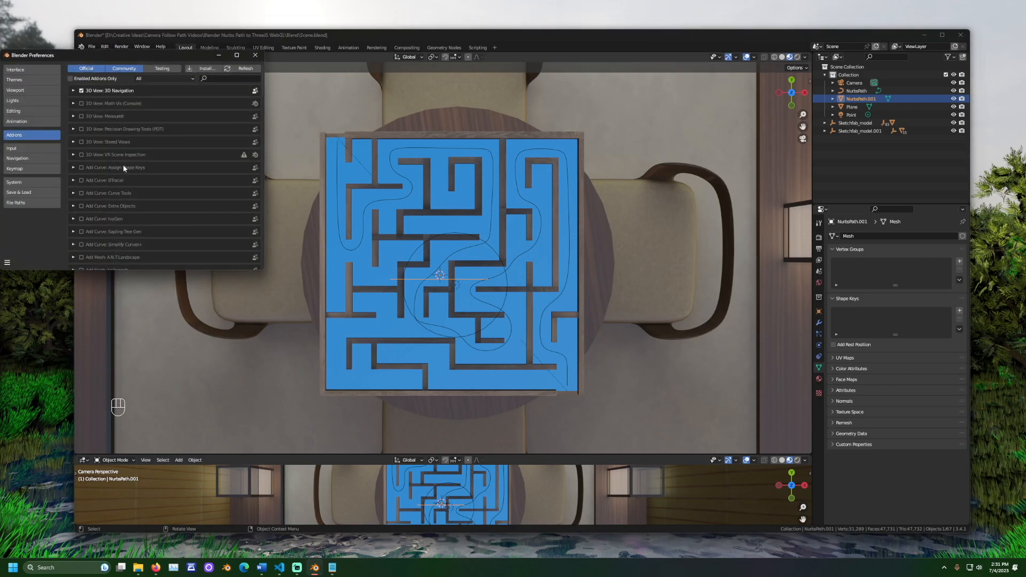
click(206, 68)
double_click(161, 83)
double_click(161, 84)
click(161, 83)
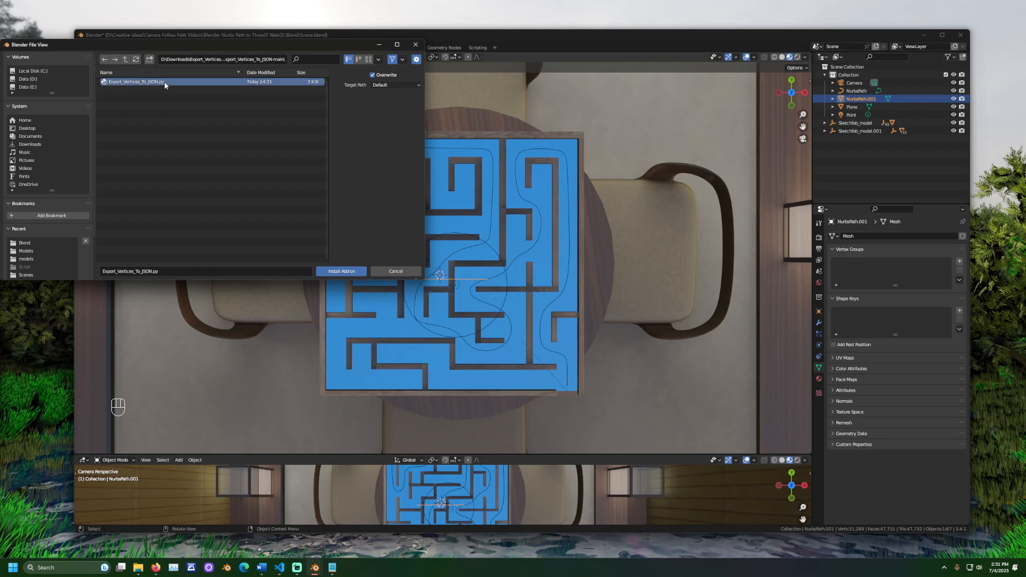
click(342, 273)
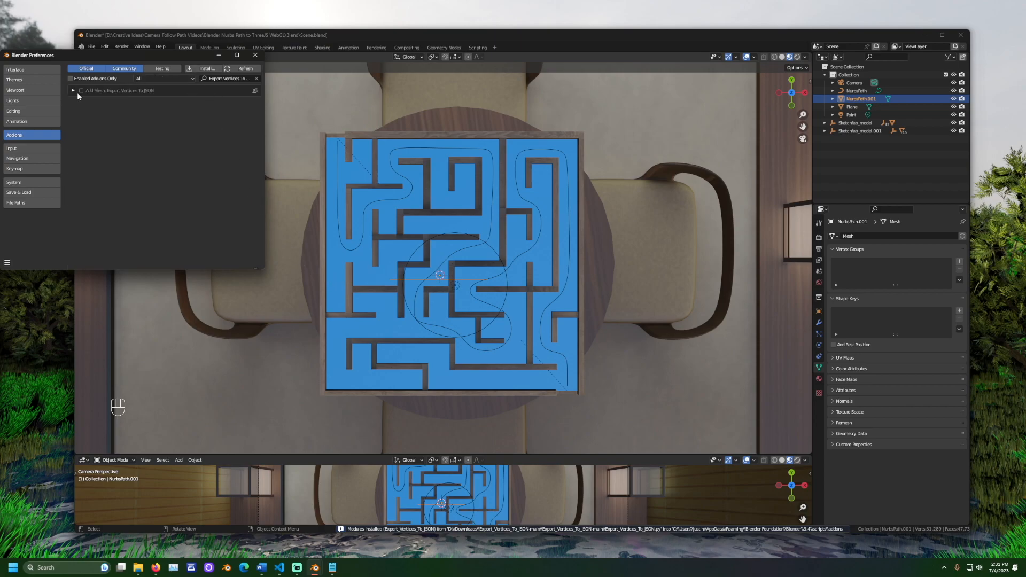
click(81, 91)
click(256, 55)
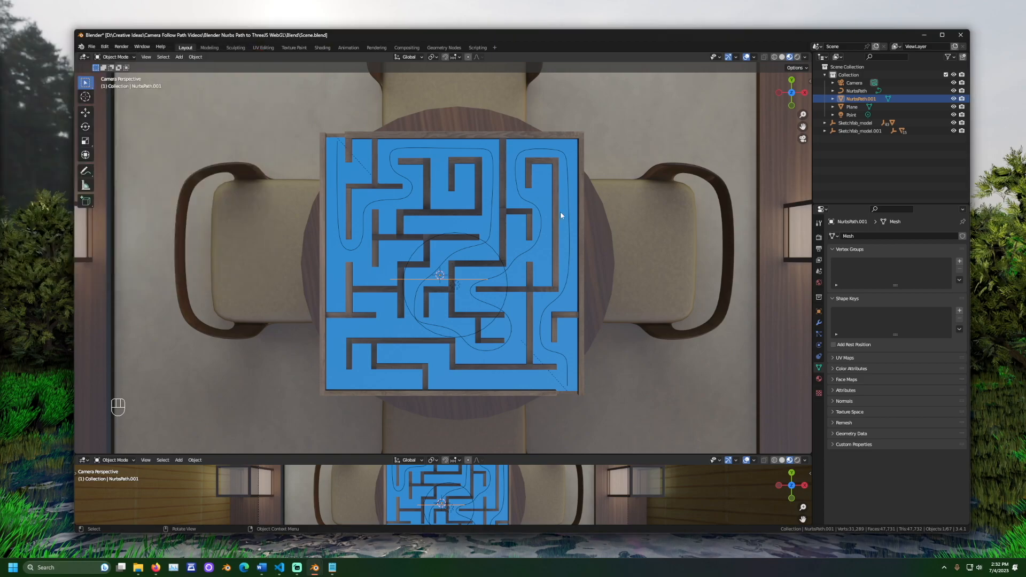
Export the vertices of the selected NurbsPath.001 mesh to a JSON file named curveJSON in the Blend folder.
click(862, 98)
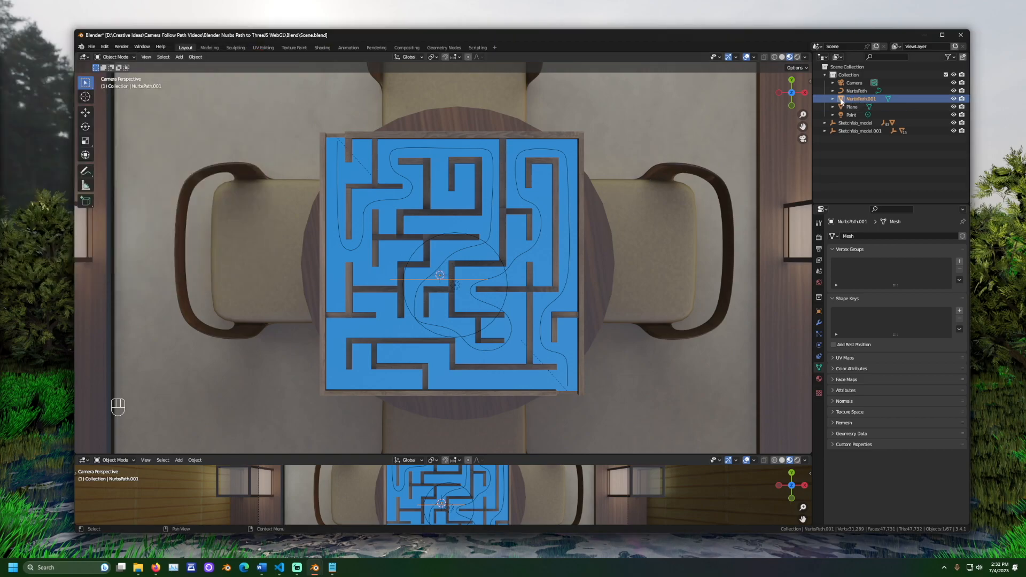
click(89, 47)
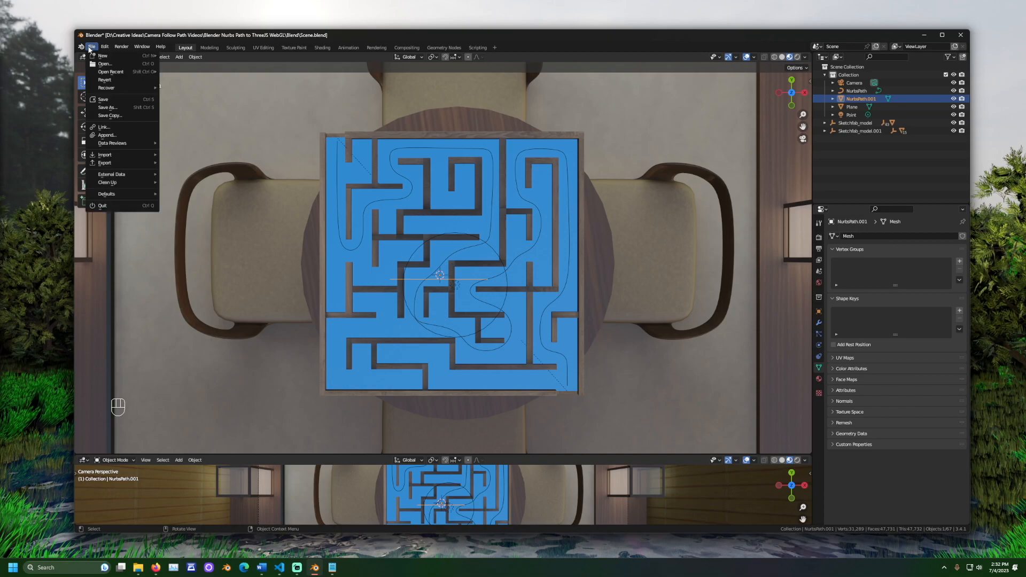
mouse_move(105, 163)
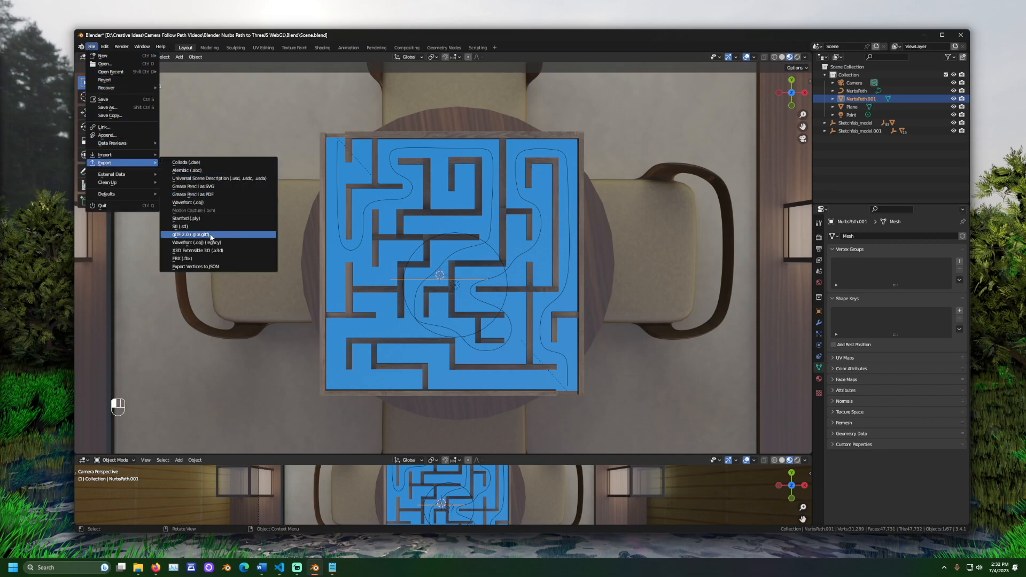
click(221, 269)
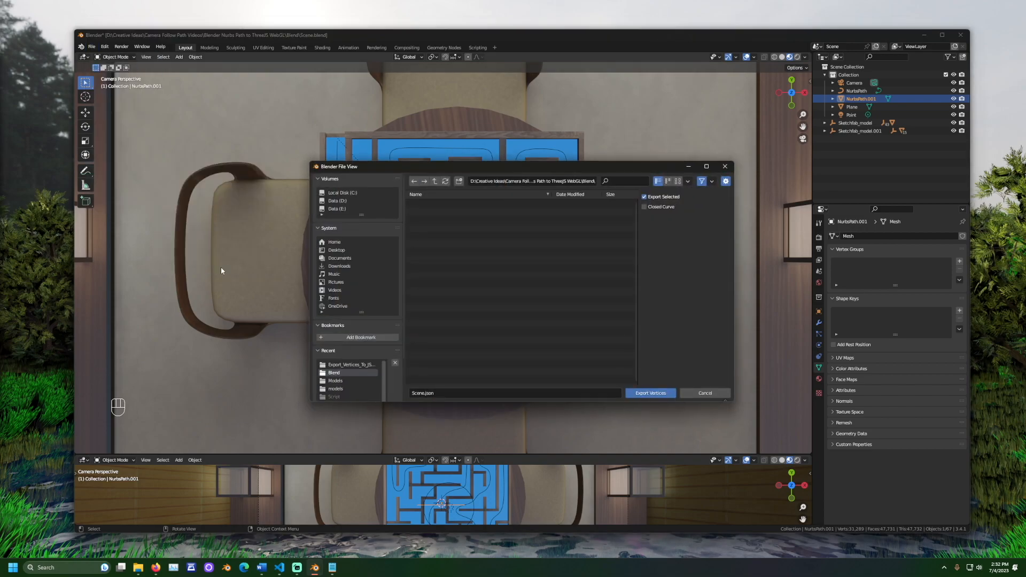
text(cu)
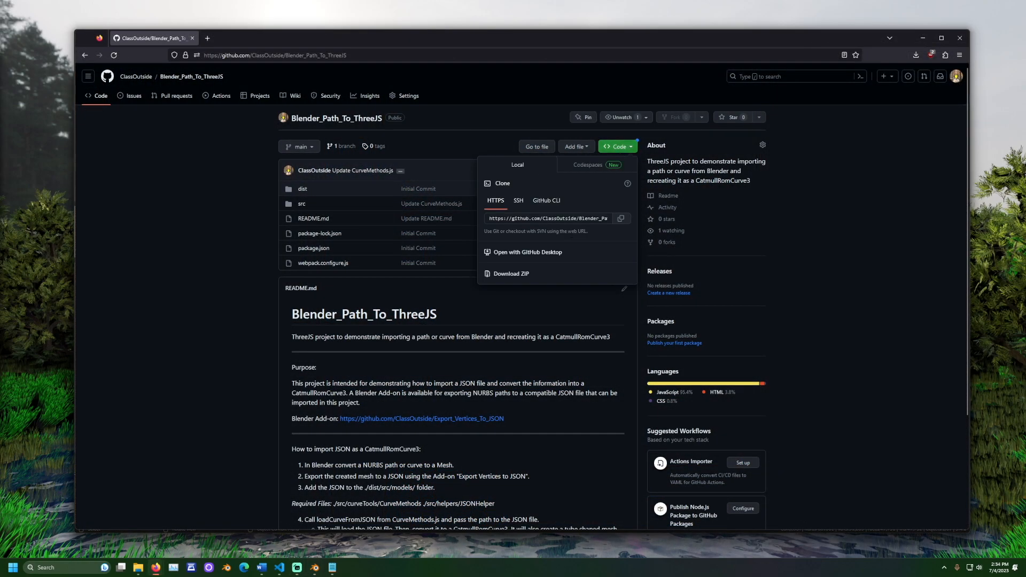
Download the Blender_Path_To_ThreeJS repository from GitHub as a ZIP and extract it in the Downloads folder.
click(529, 275)
click(912, 75)
right_click(534, 192)
click(556, 260)
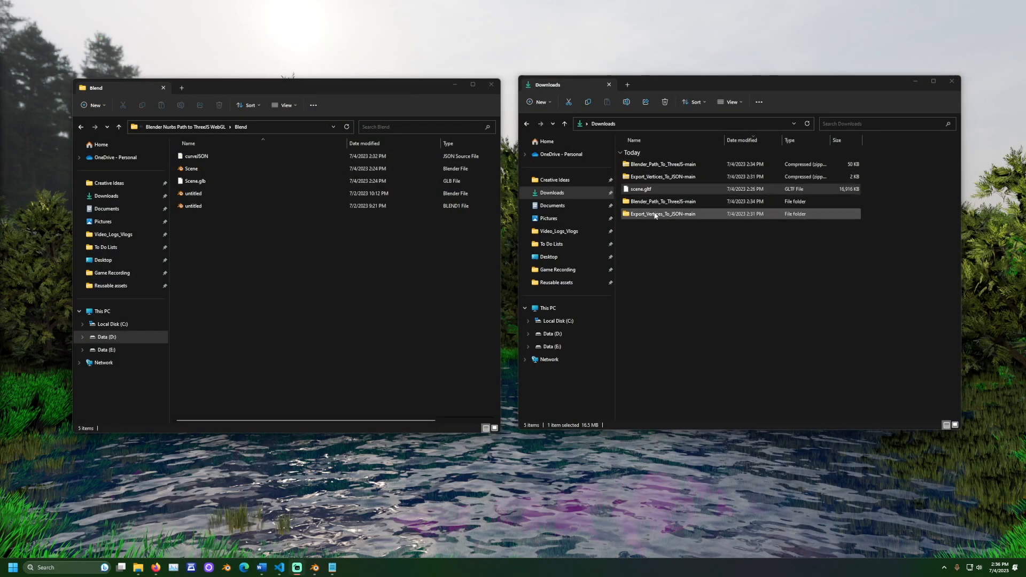
Paste scene.gltf from Downloads into the dist/src/models folder of the extracted Blender_Path_To_ThreeJS-main project.
click(658, 192)
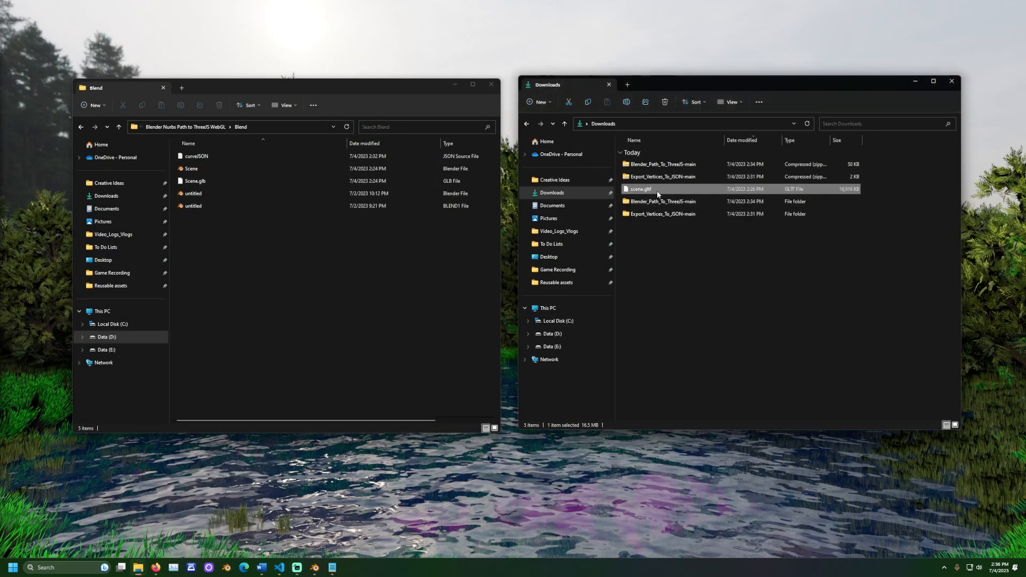
click(679, 165)
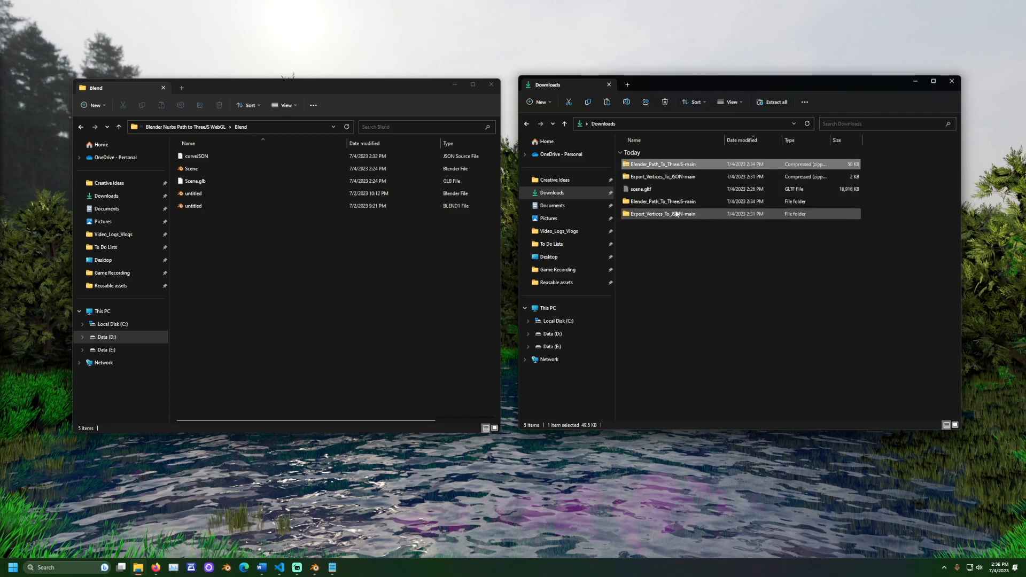
double_click(671, 203)
double_click(666, 167)
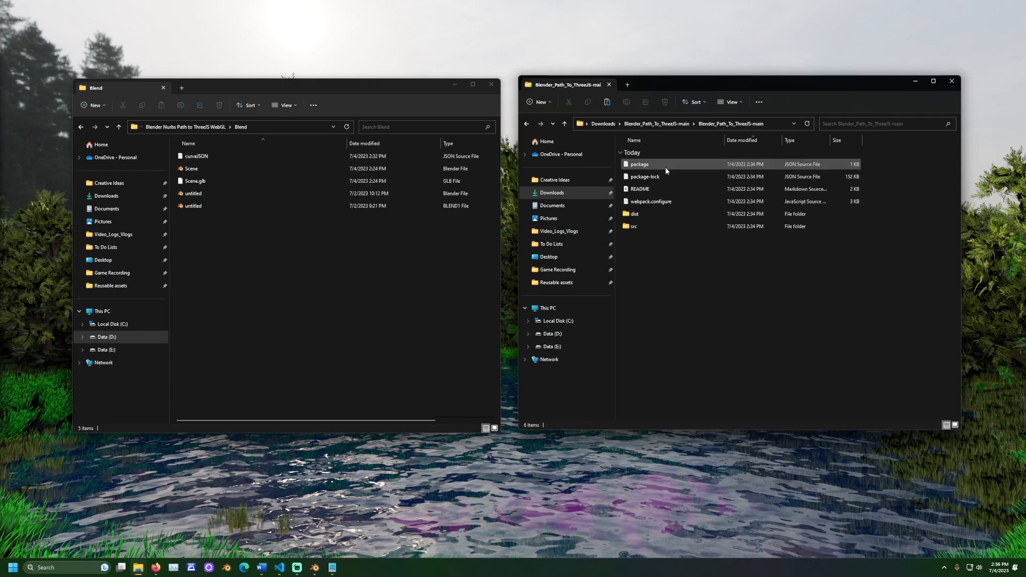
double_click(653, 215)
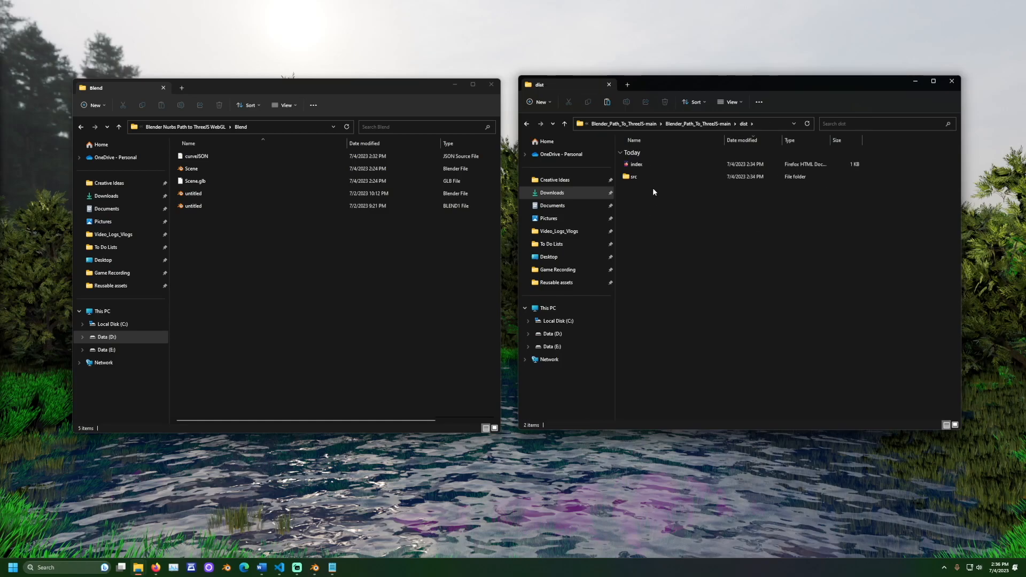
double_click(648, 179)
double_click(643, 166)
click(644, 166)
click(647, 172)
key(ctrl+v)
click(662, 192)
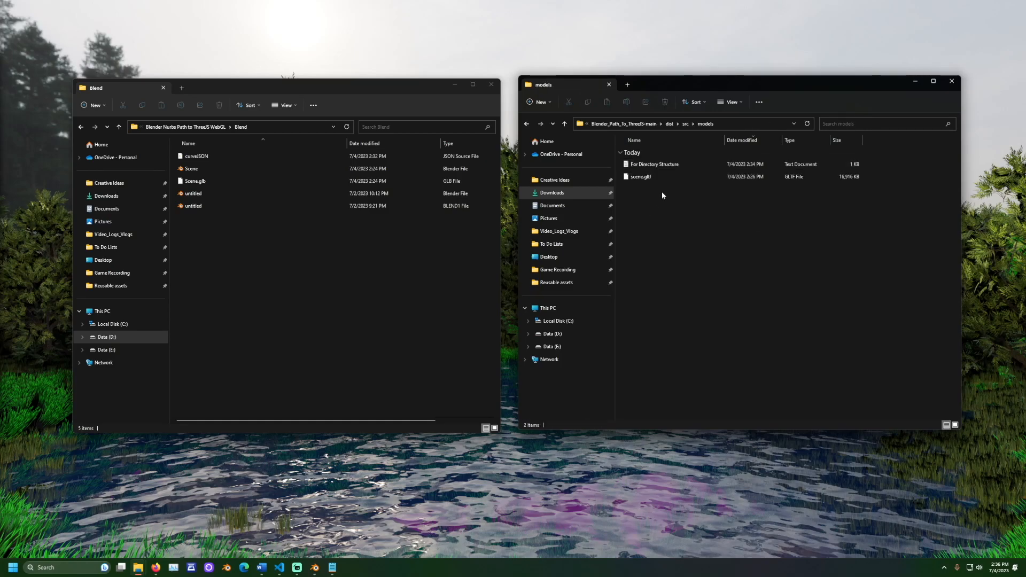
Copy the curveJSON file from the Blend folder into the project's models folder.
click(234, 160)
key(ctrl+c)
click(633, 226)
key(ctrl+v)
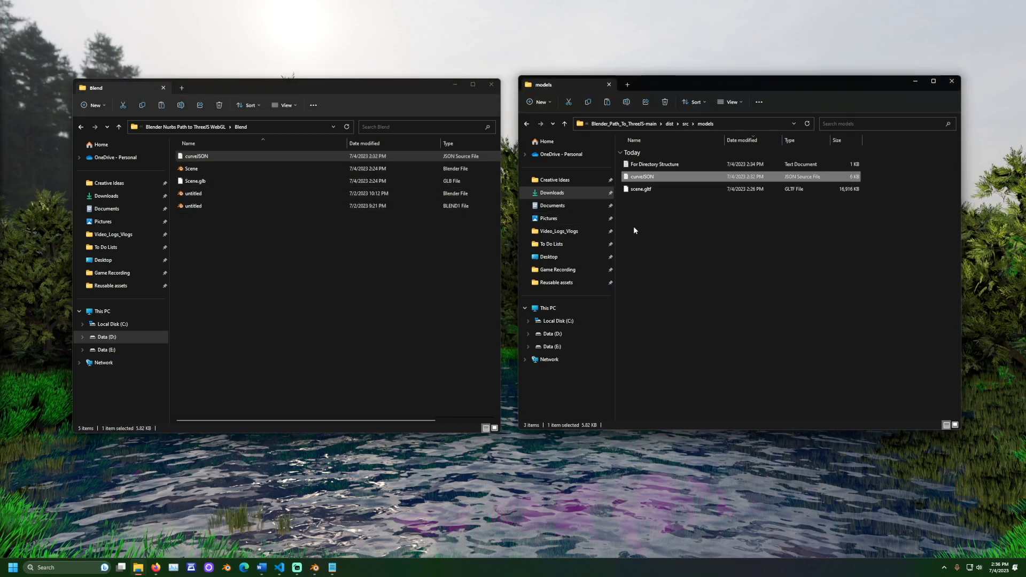
click(423, 246)
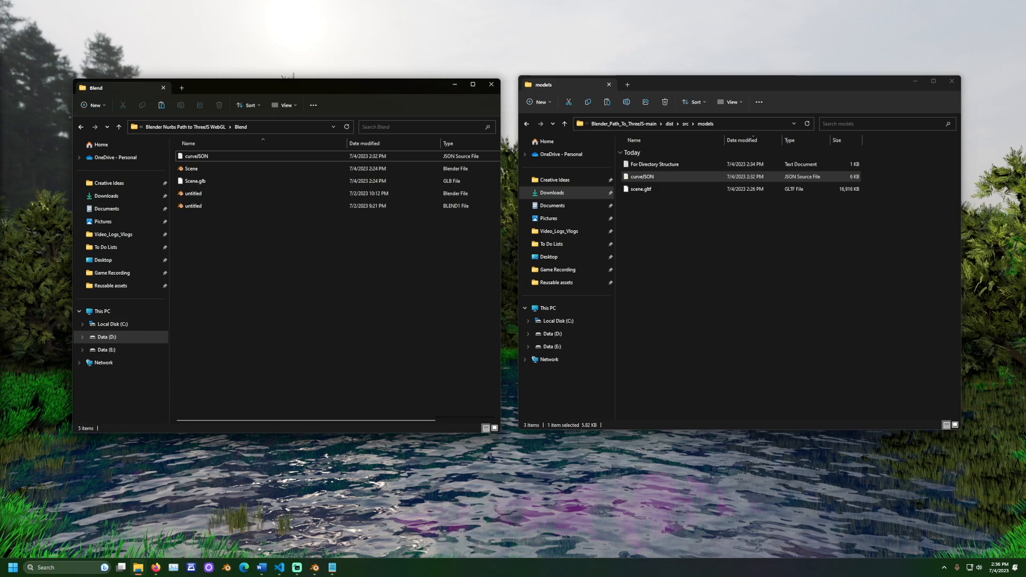
Open the inner Blender_Path_To_ThreeJS-main folder in Visual Studio Code and trust its authors.
click(97, 36)
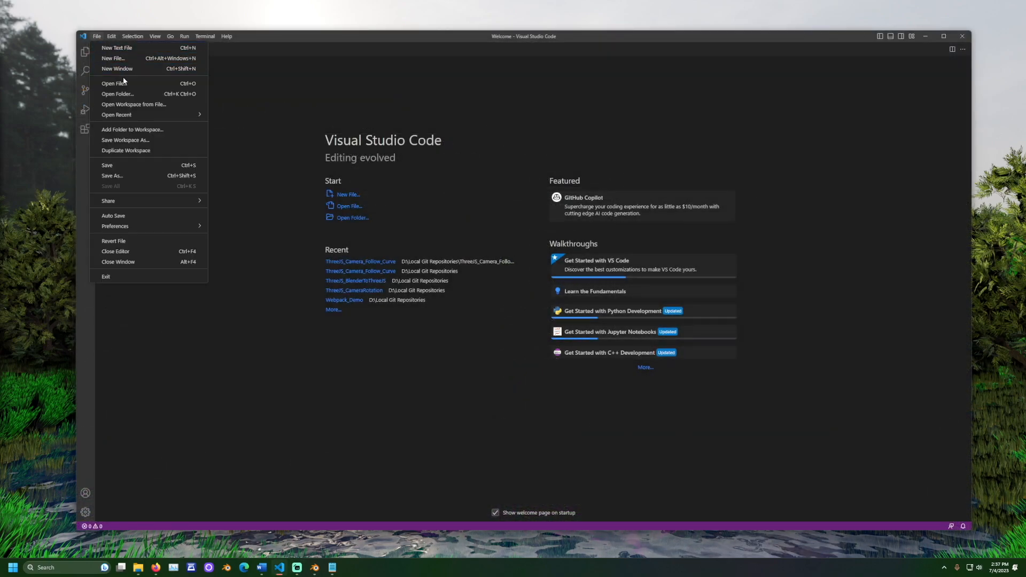
click(117, 94)
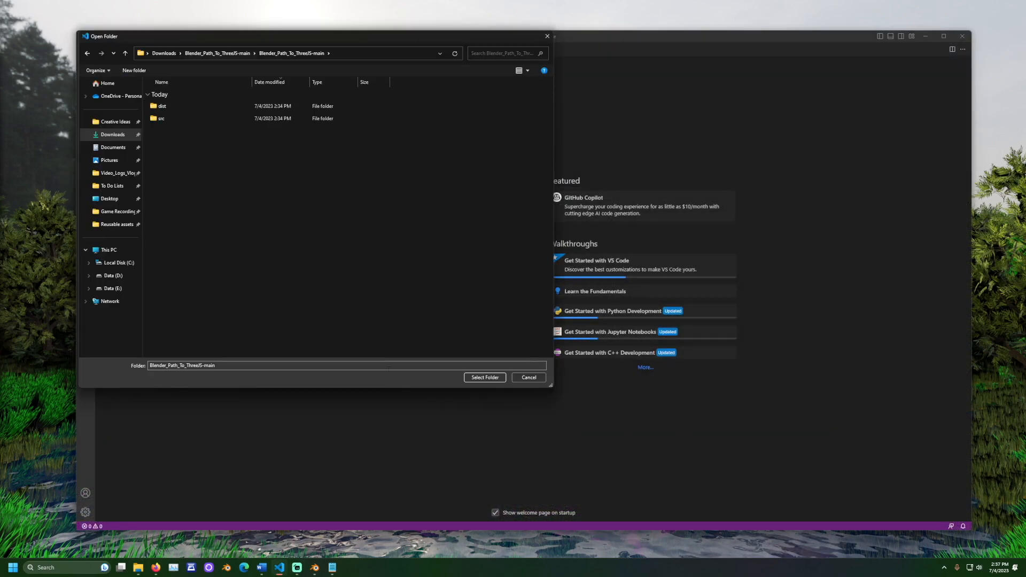
click(479, 377)
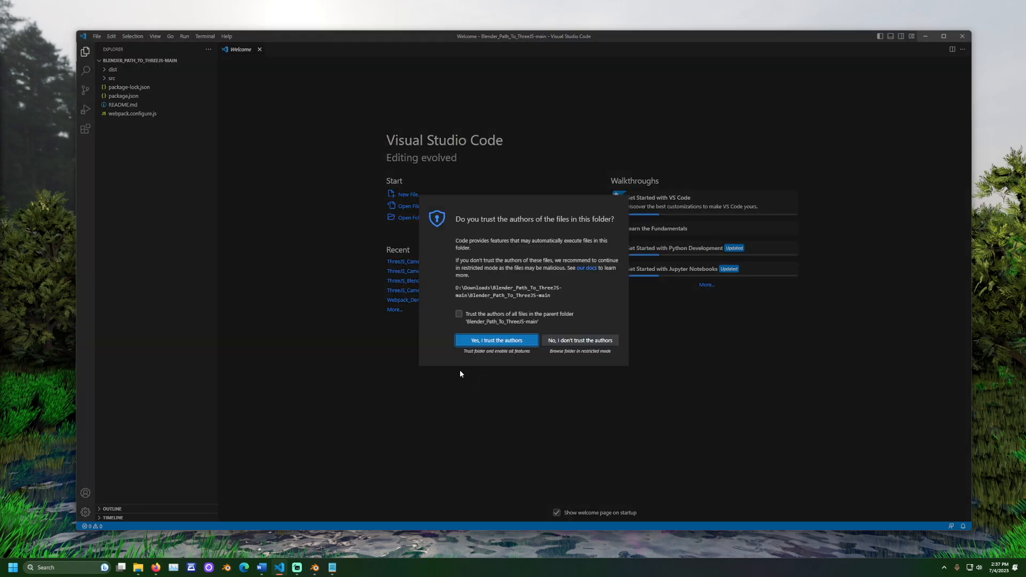
click(488, 341)
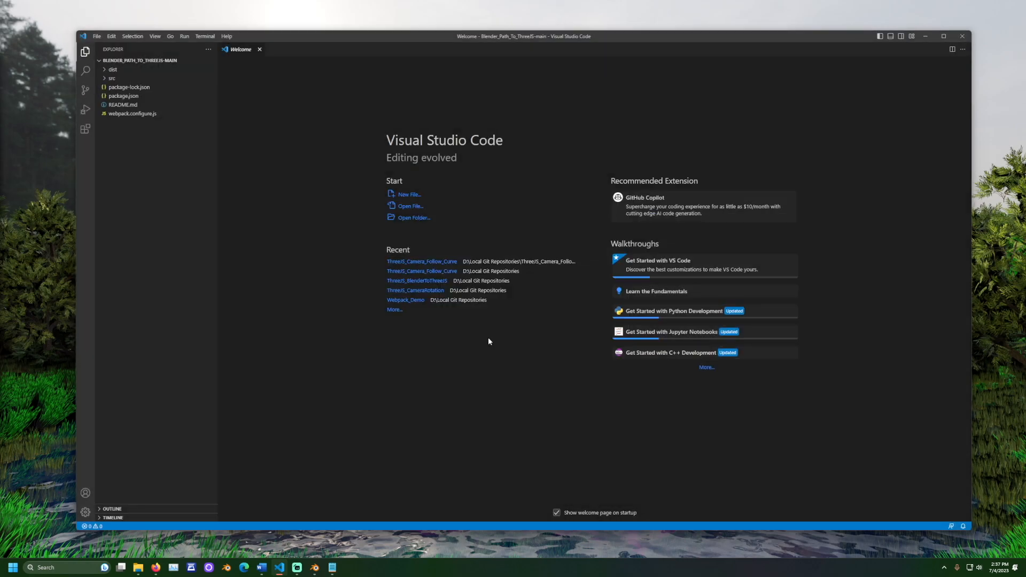
Open a new terminal in the project and install its dependencies with npm install.
click(205, 36)
click(221, 47)
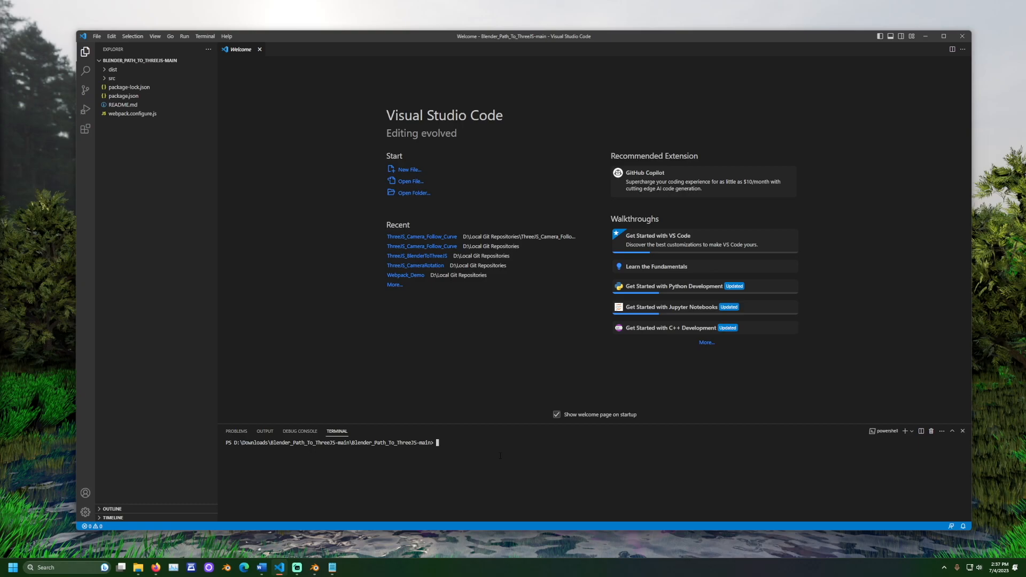
text(npm install)
key(Return)
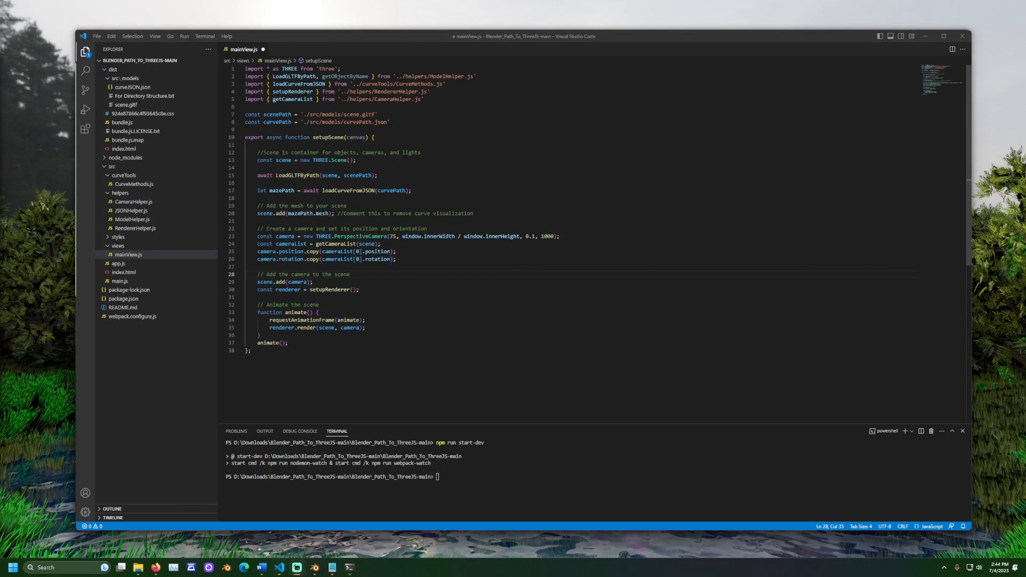
Point curvePath in mainView.js to './src/models/curveJSON.json' and save the file.
double_click(357, 122)
text(curveJSON)
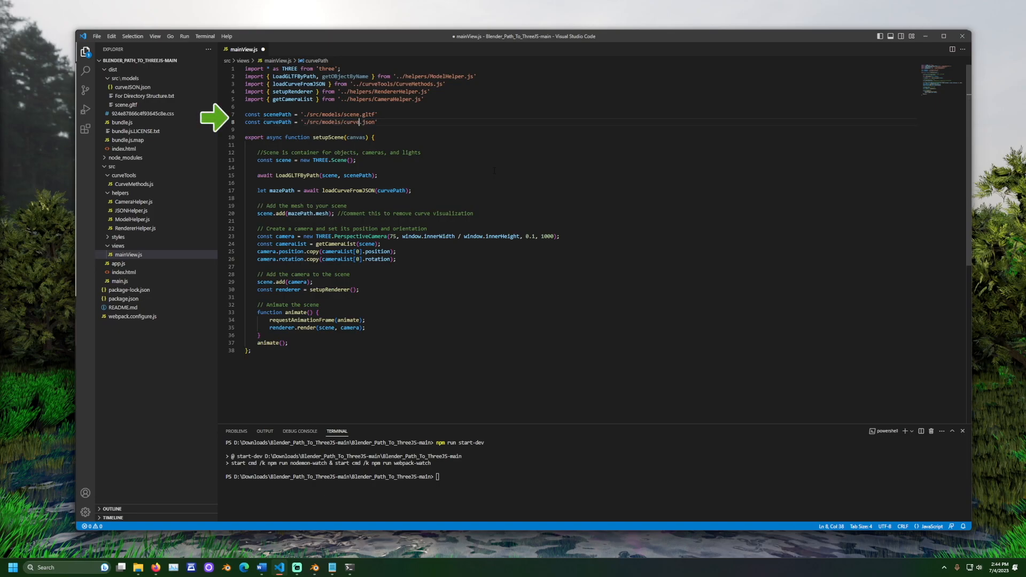
key(ctrl+s)
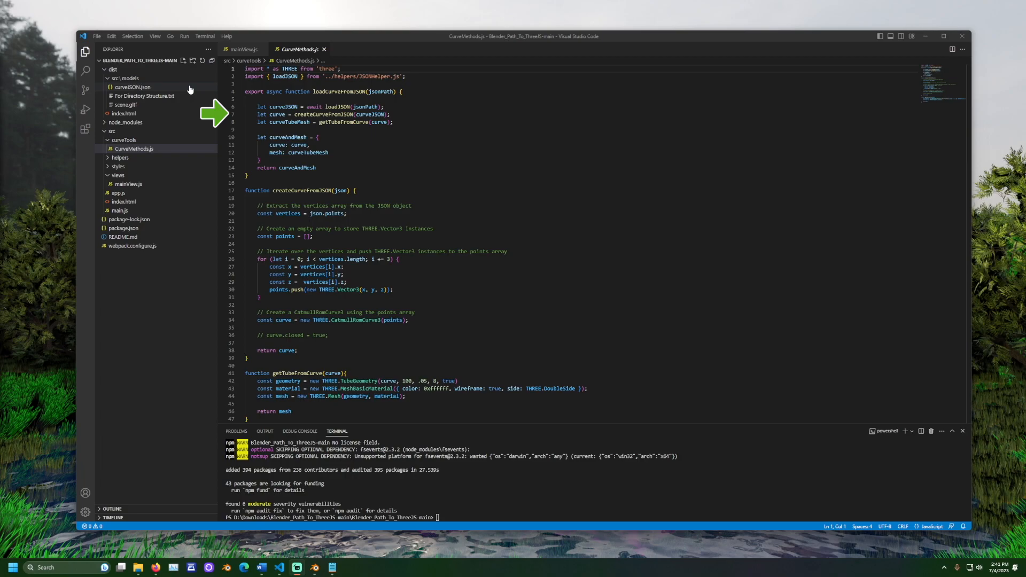
Open curveJSON.json and fold and unfold its points array to examine the file's structure.
click(190, 87)
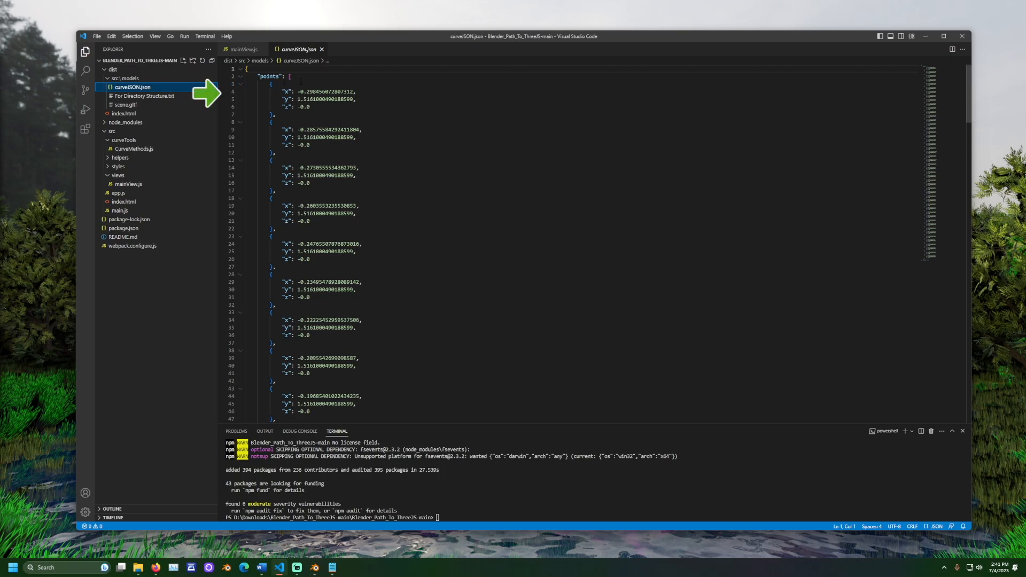
click(241, 77)
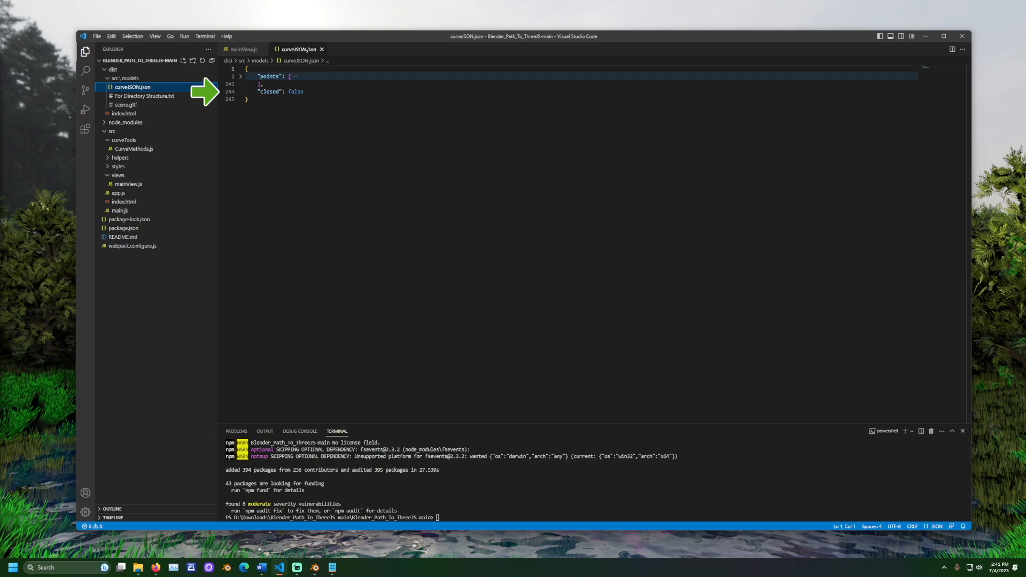
click(240, 77)
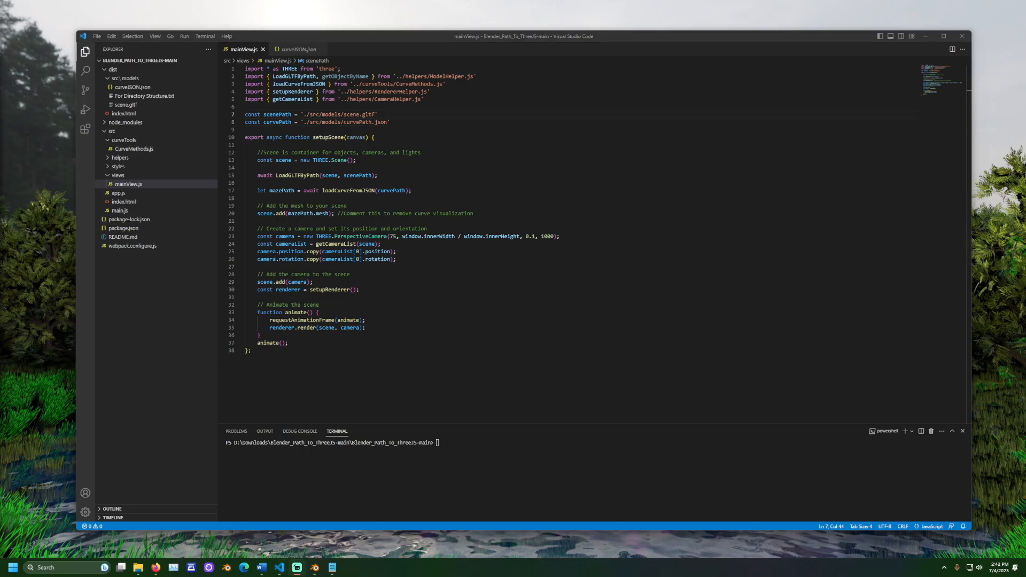
Start the project's development server and webpack watcher by running npm run start-dev in the terminal.
click(418, 464)
text(npm)
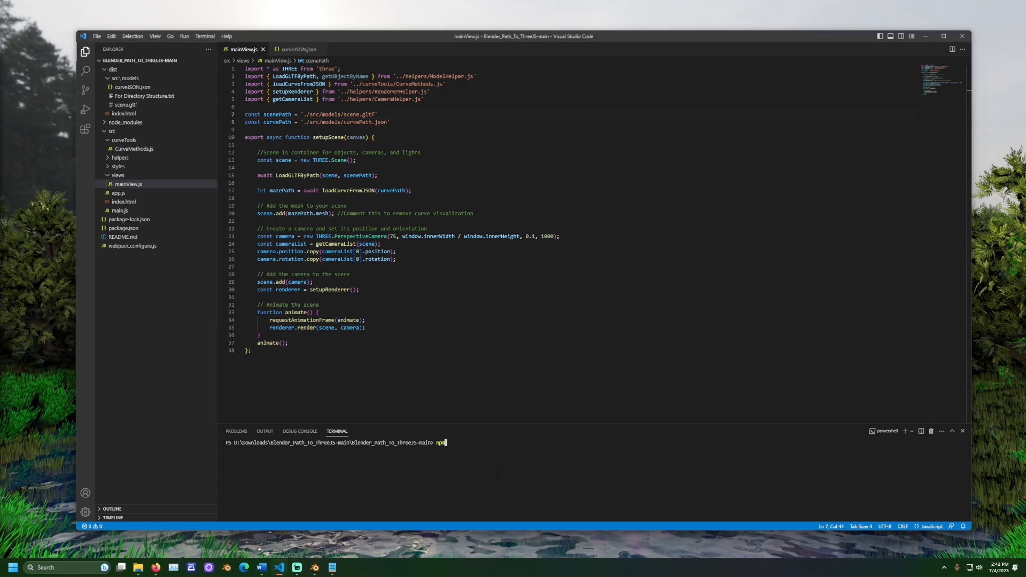
text( run start-dev)
key(Return)
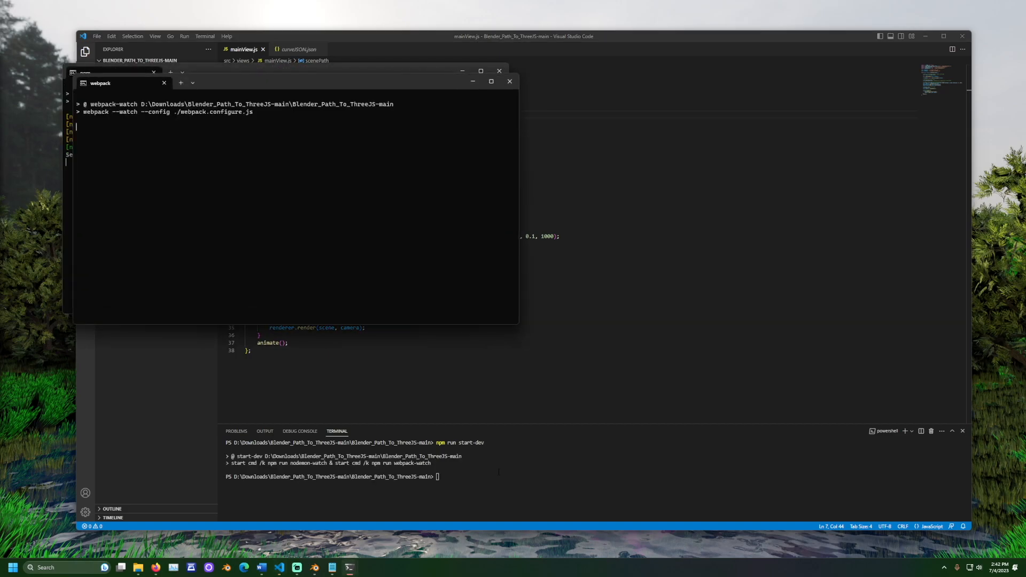